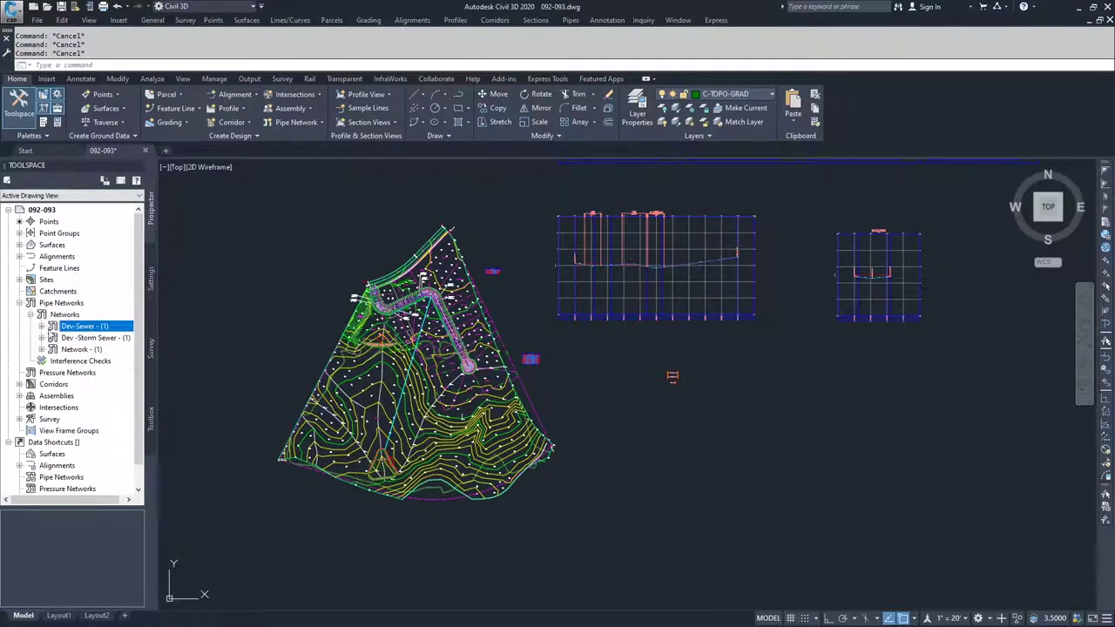
Select the Dev-Sewer - (1) pipe network and draw its parts in the long road profile view.
right_click(73, 329)
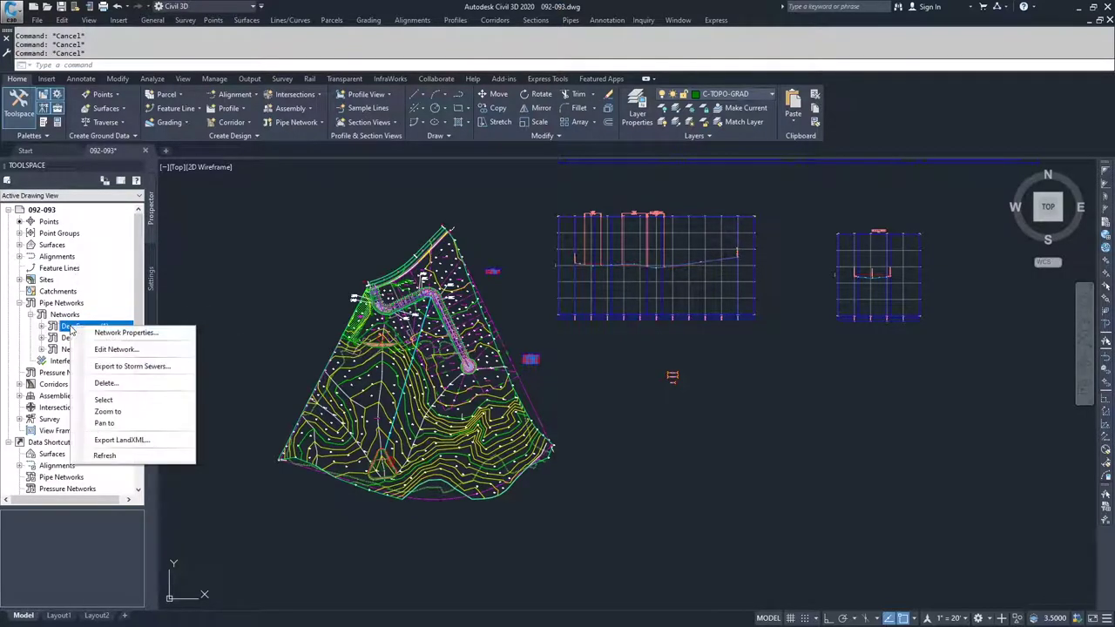
left_click(102, 400)
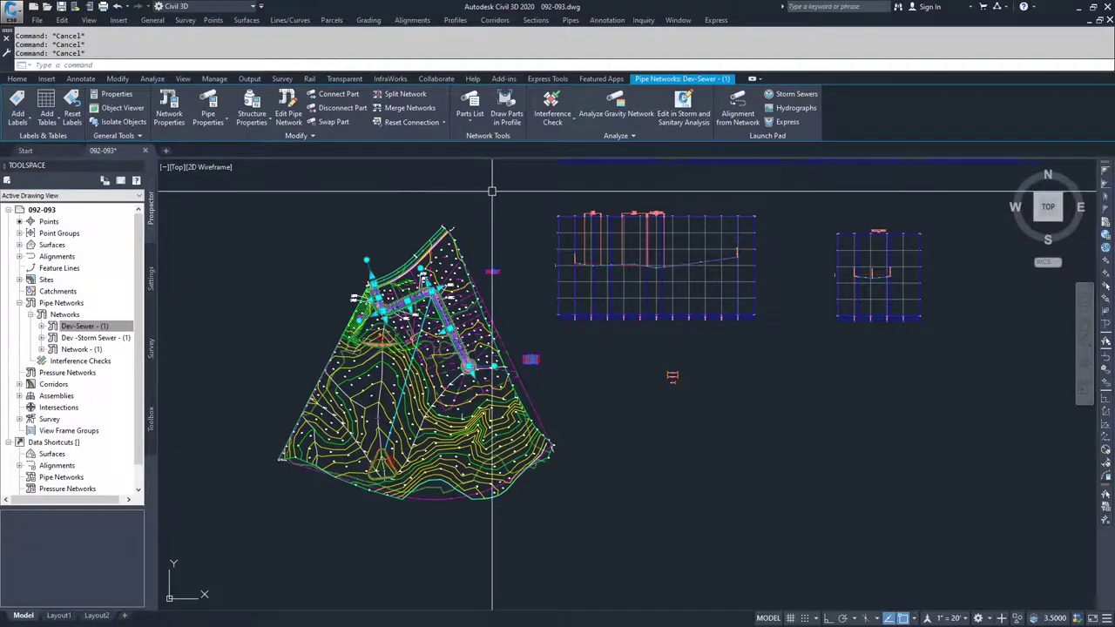
left_click(506, 111)
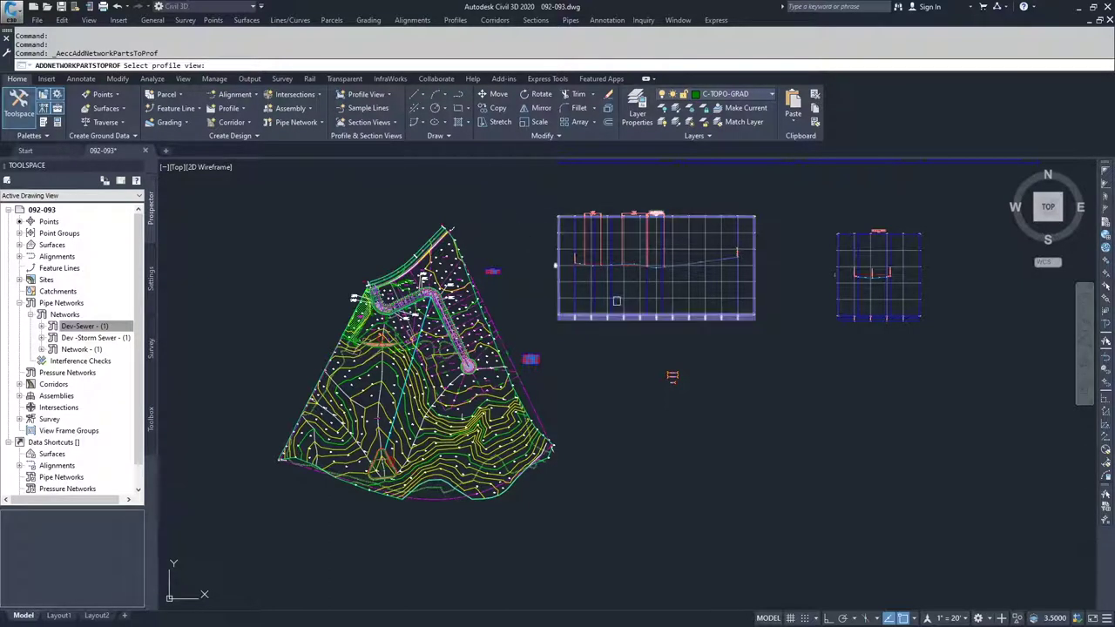
left_click(624, 280)
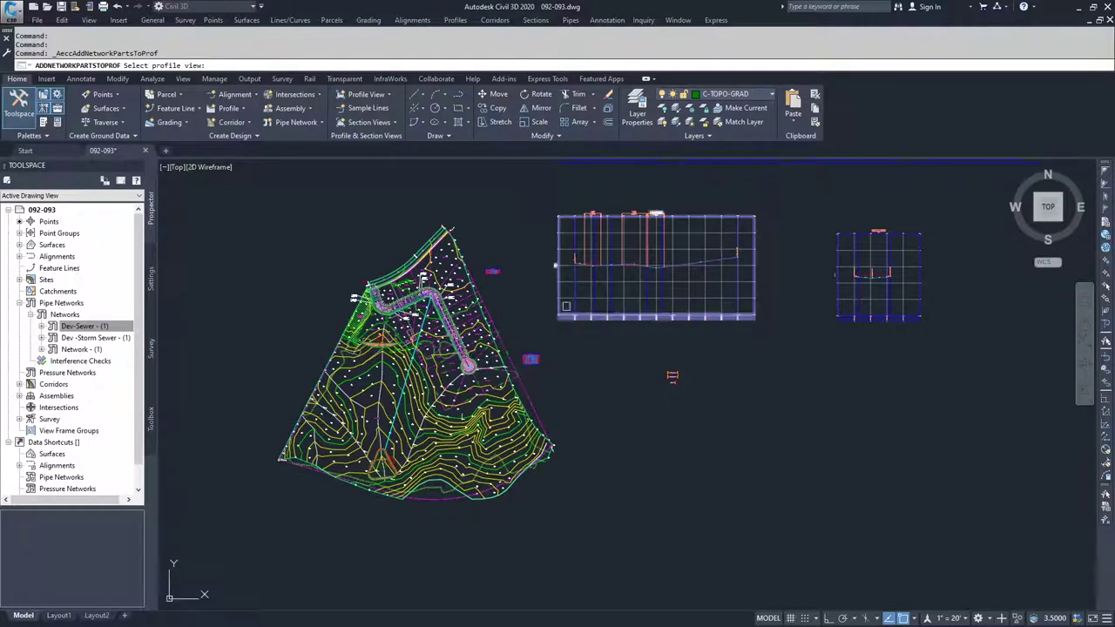
left_click(652, 298)
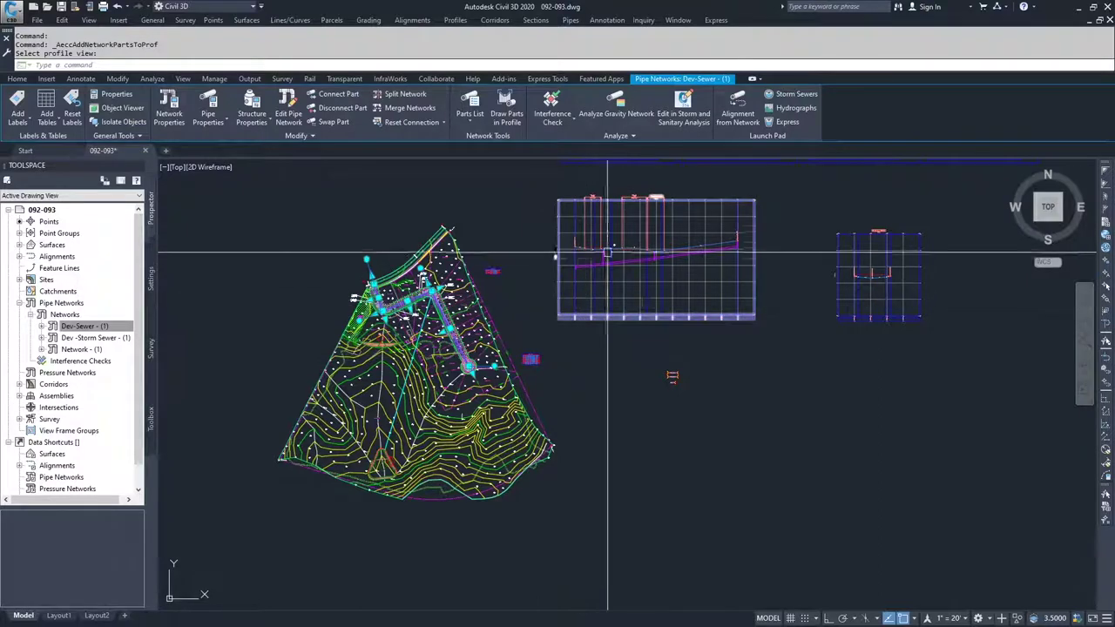
Examine the sewer run in the profile view and follow it in plan along the road to the cul-de-sac structure.
scroll(676, 260, "up", 5)
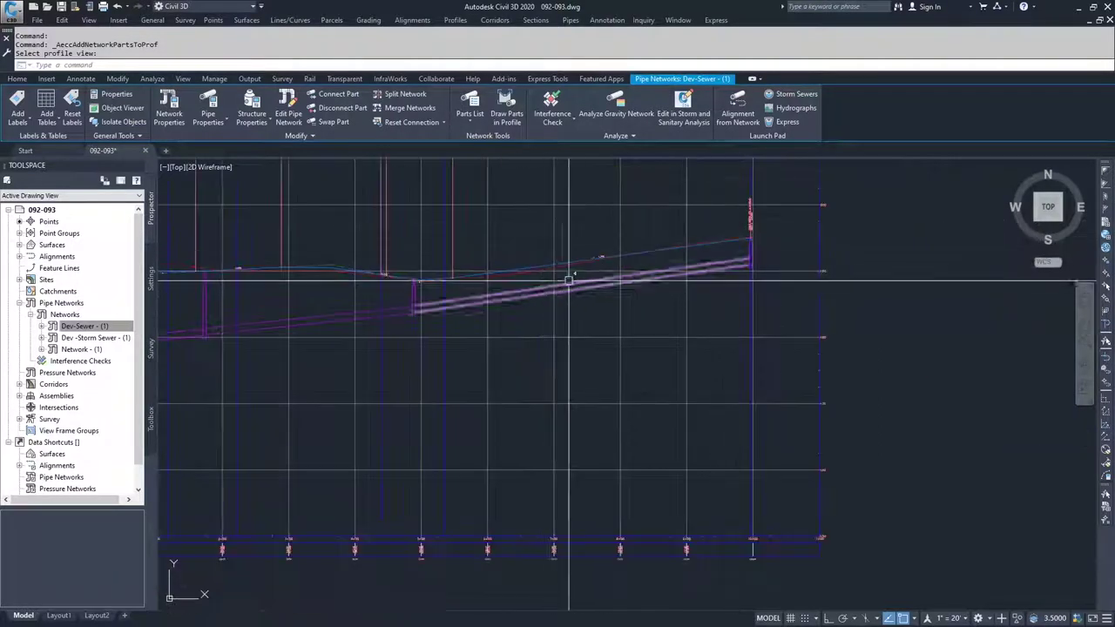
scroll(570, 356, "down", 6)
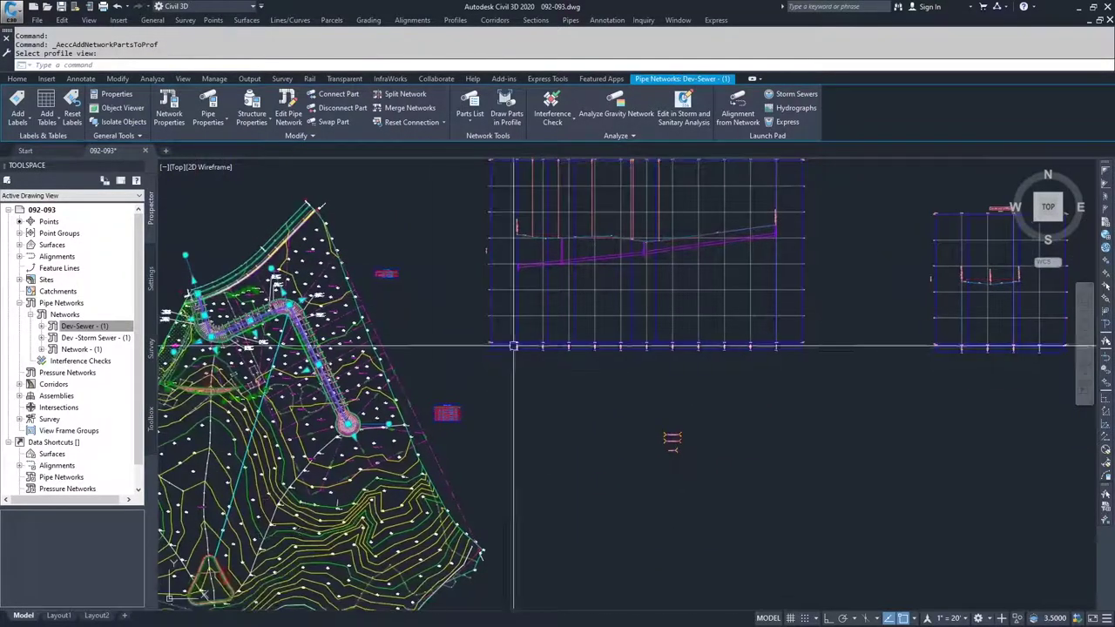
scroll(287, 310, "up", 5)
middle_click_drag(287, 311, 537, 395)
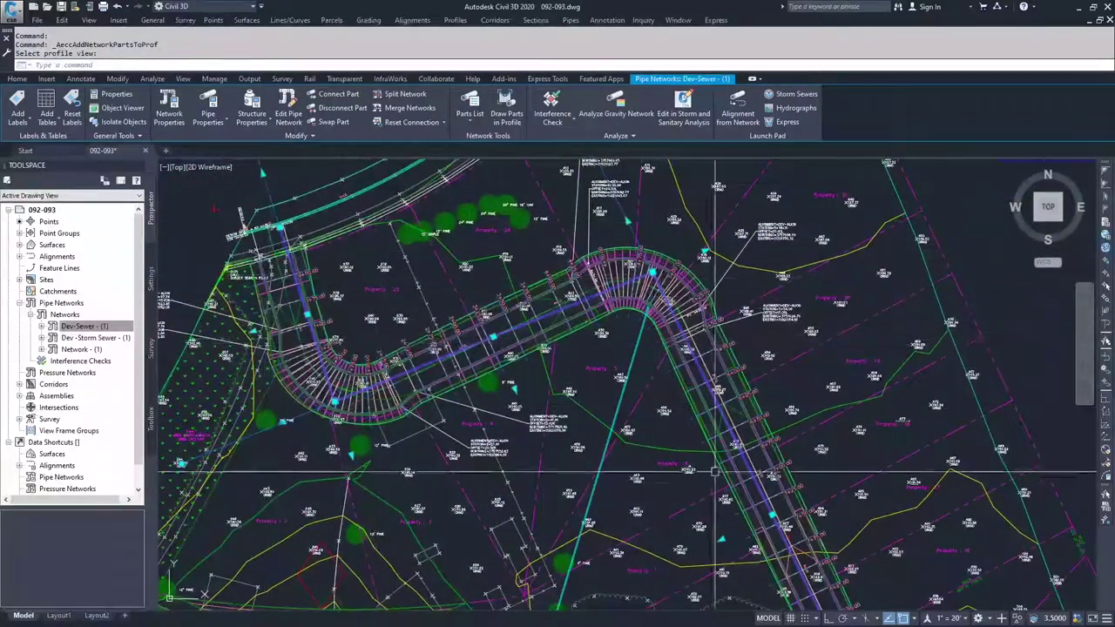
scroll(740, 470, "up", 2)
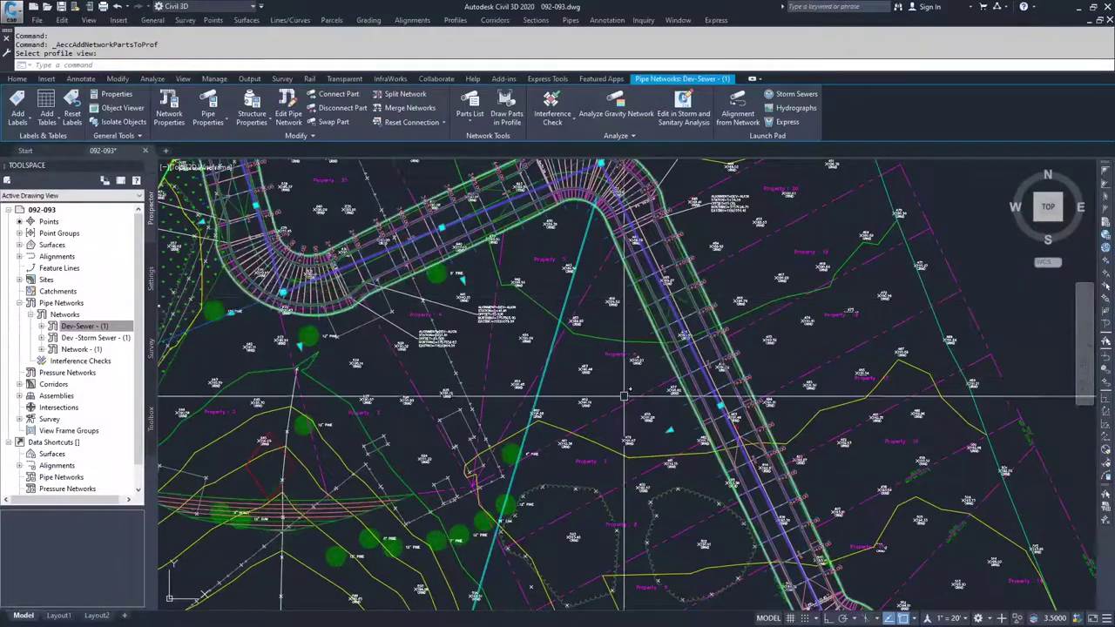
middle_click_drag(622, 398, 549, 264)
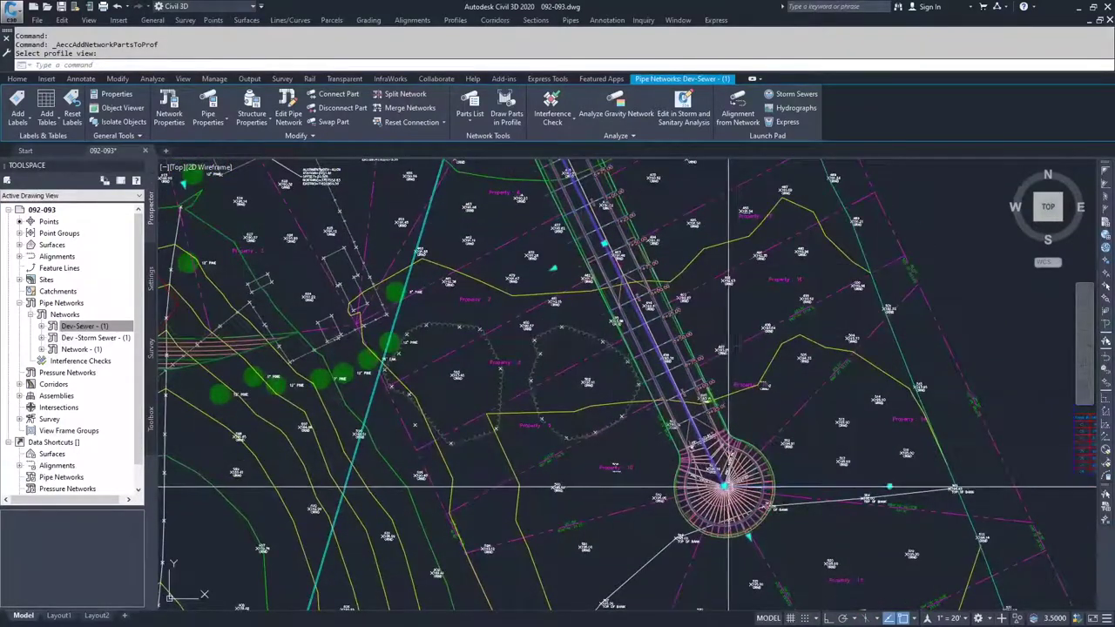
scroll(704, 436, "up", 5)
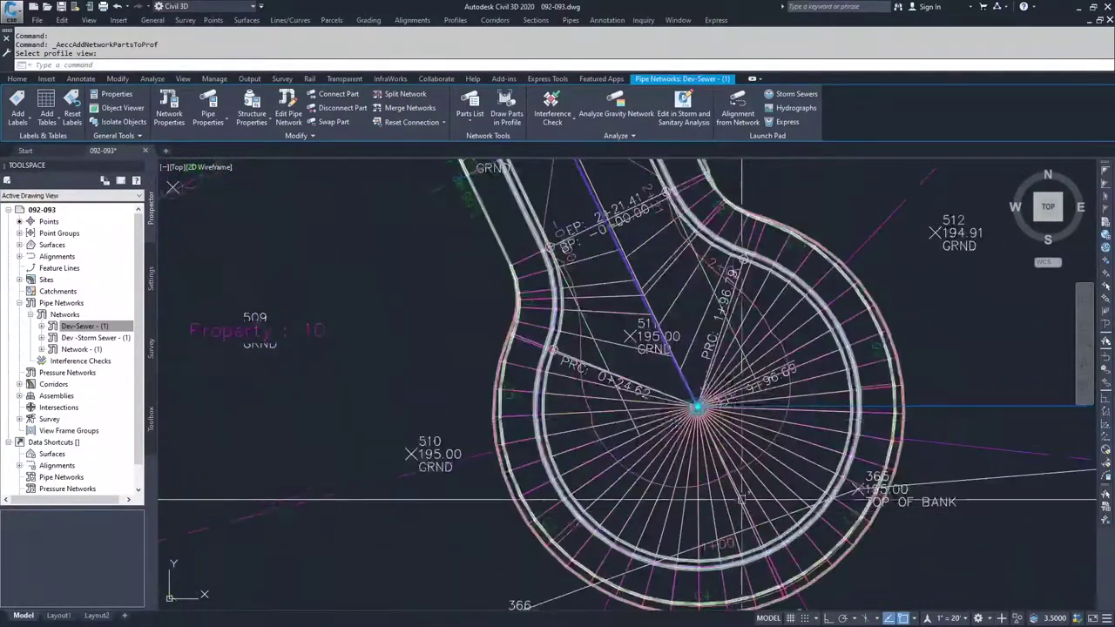
scroll(697, 406, "up", 8)
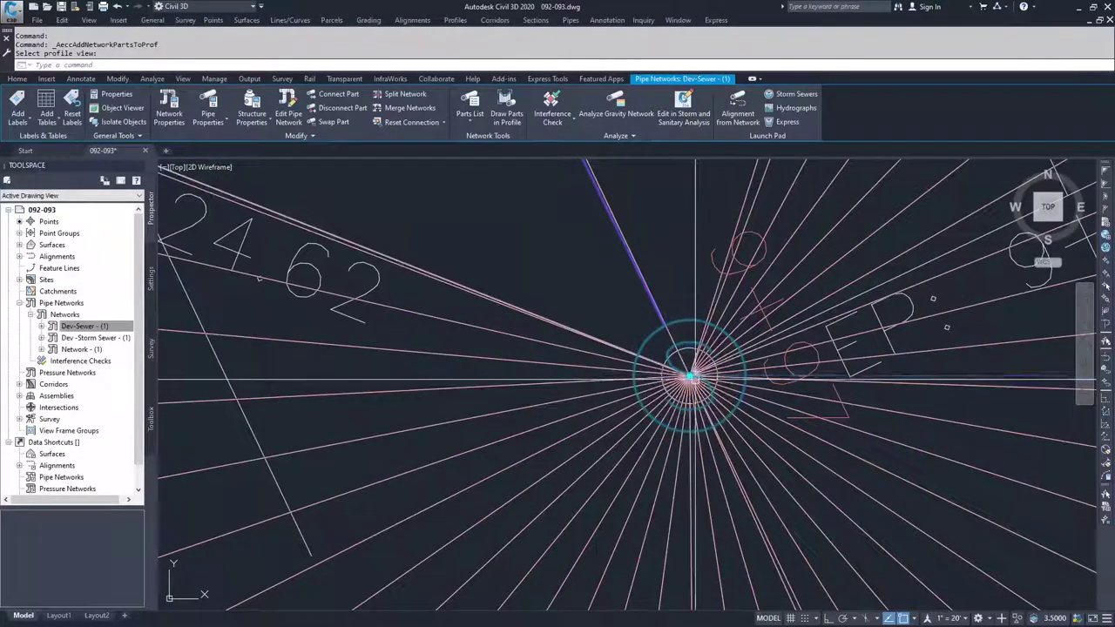
scroll(690, 375, "down", 10)
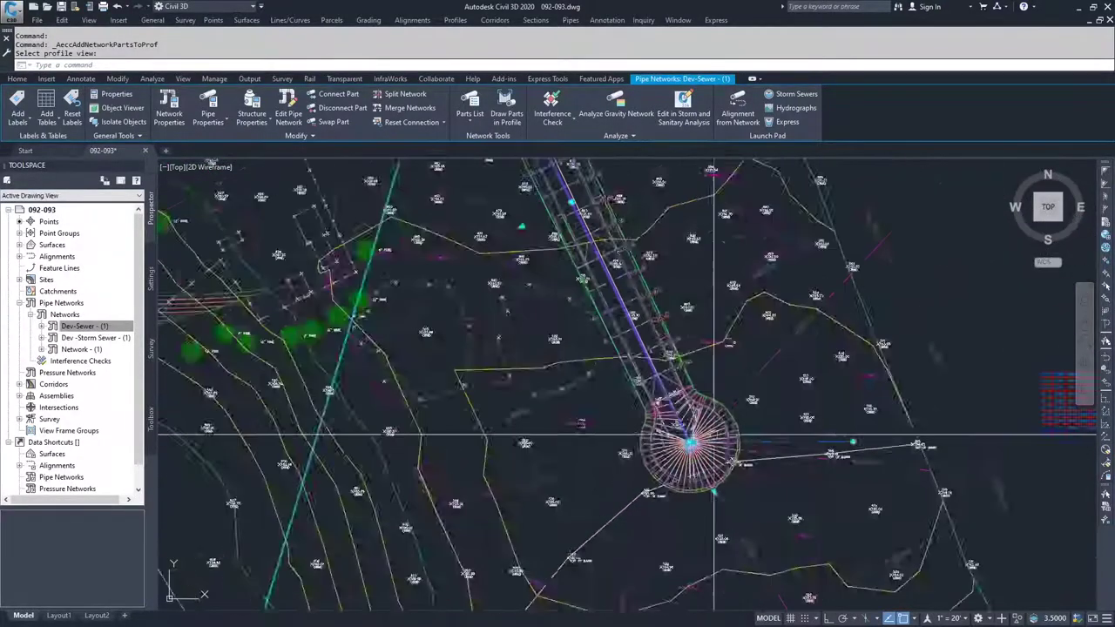
Compare the sewer structure at the start of the profile view with its location at the road entrance in plan.
scroll(628, 376, "up", 10)
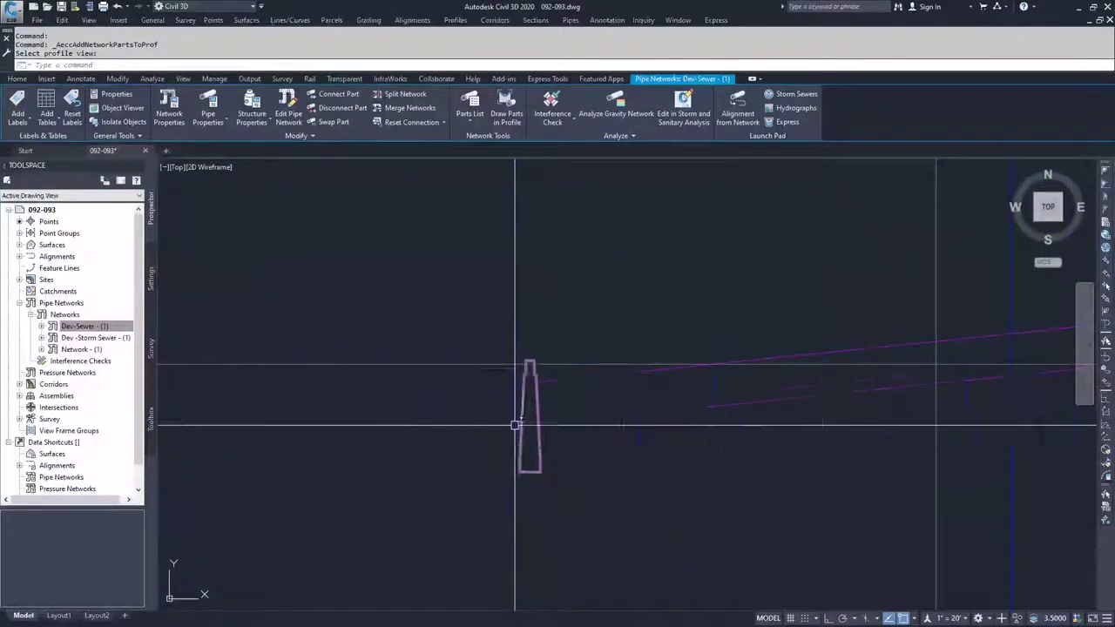
scroll(527, 392, "down", 5)
middle_click_drag(523, 398, 516, 252)
scroll(488, 439, "down", 8)
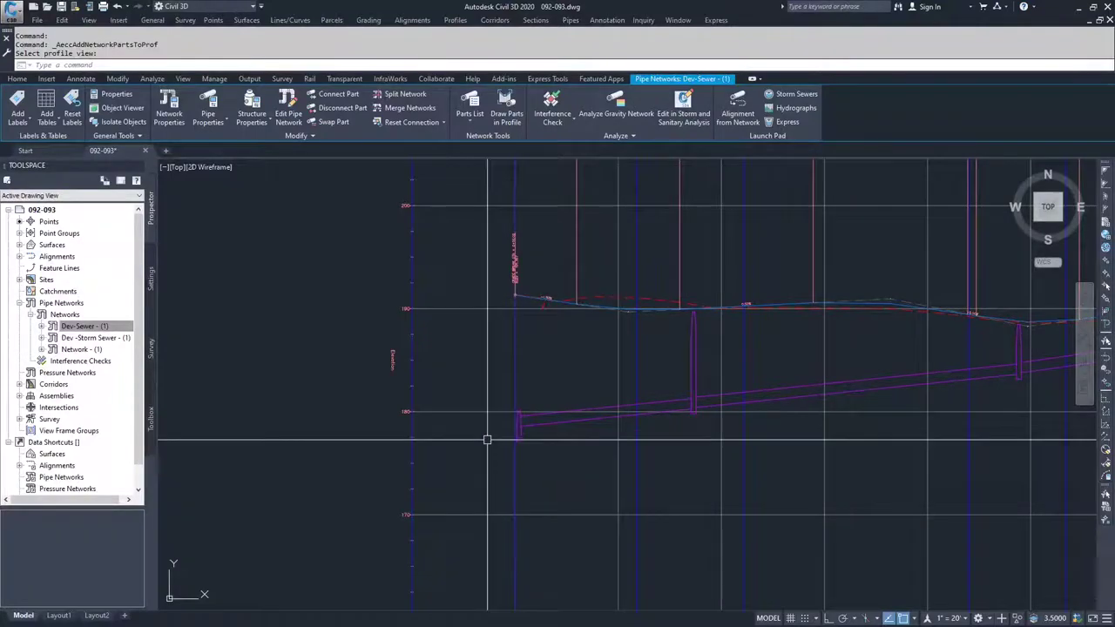
middle_click_drag(493, 465, 585, 462)
scroll(334, 429, "up", 5)
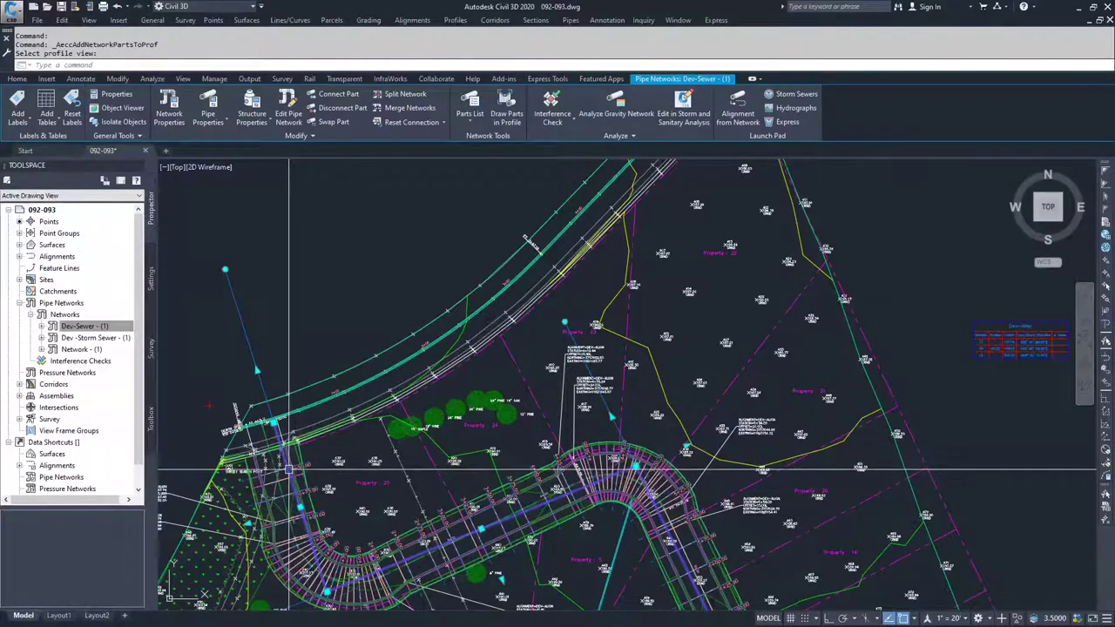
scroll(601, 432, "down", 5)
scroll(685, 379, "up", 8)
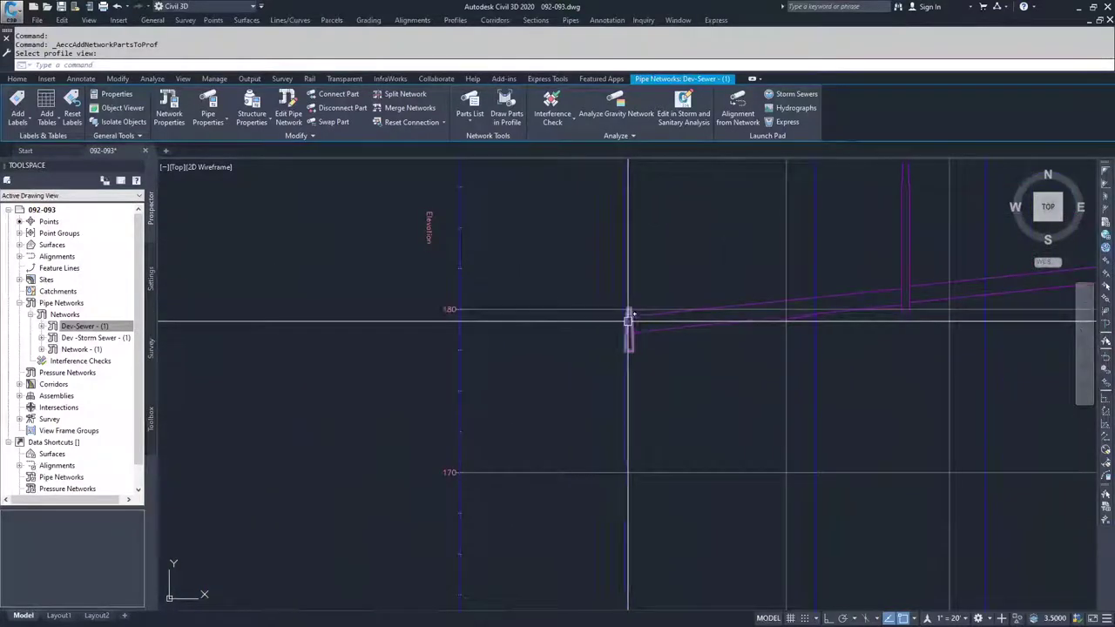
Check the tops of the sewer structures against the ground and design profiles along the profile view, then clear the selection.
middle_click_drag(630, 251, 602, 360)
middle_click_drag(605, 456, 385, 468)
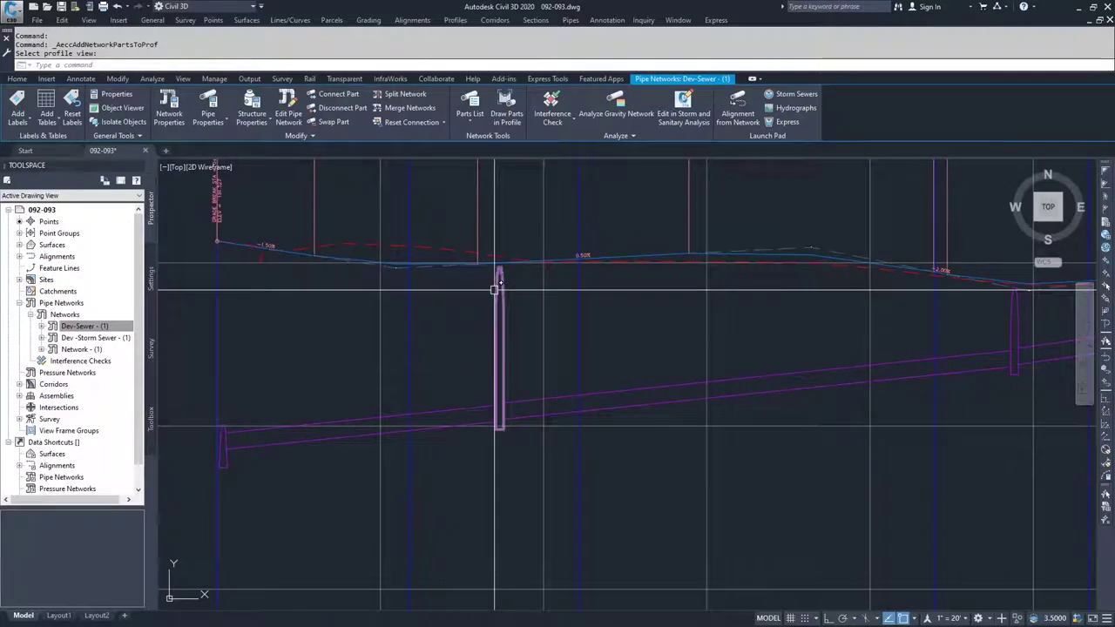
scroll(501, 265, "up", 3)
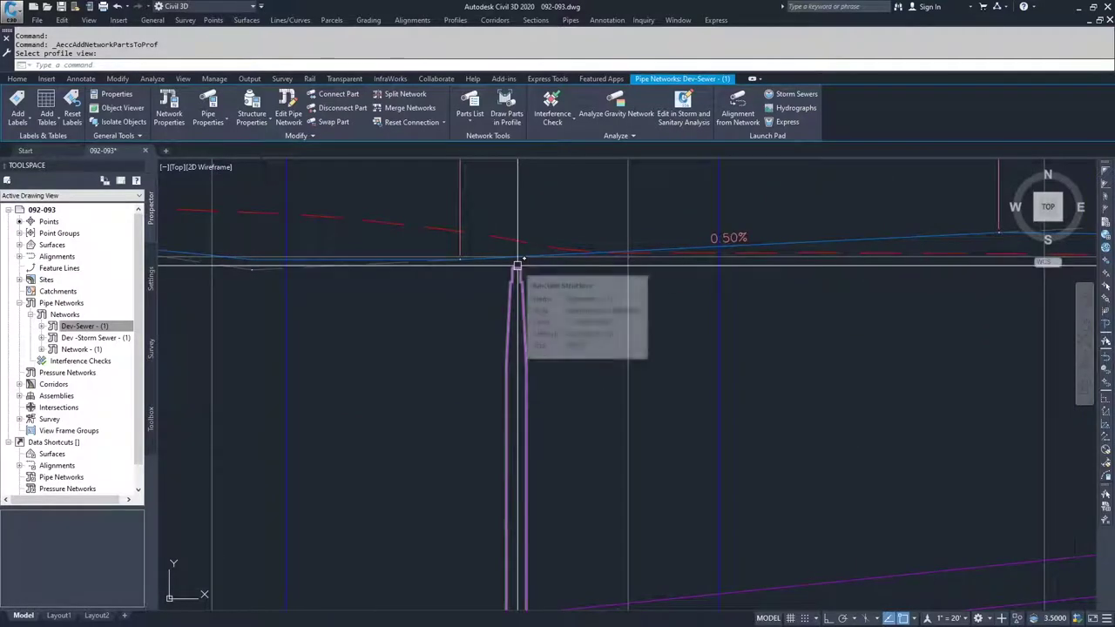
scroll(715, 361, "down", 3)
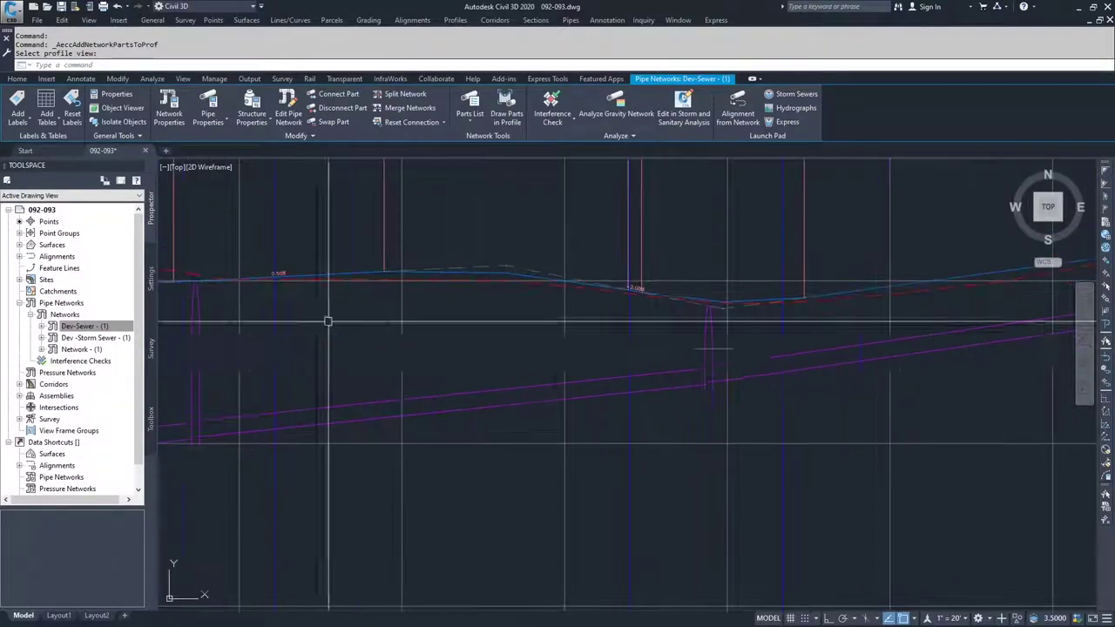
scroll(705, 305, "up", 3)
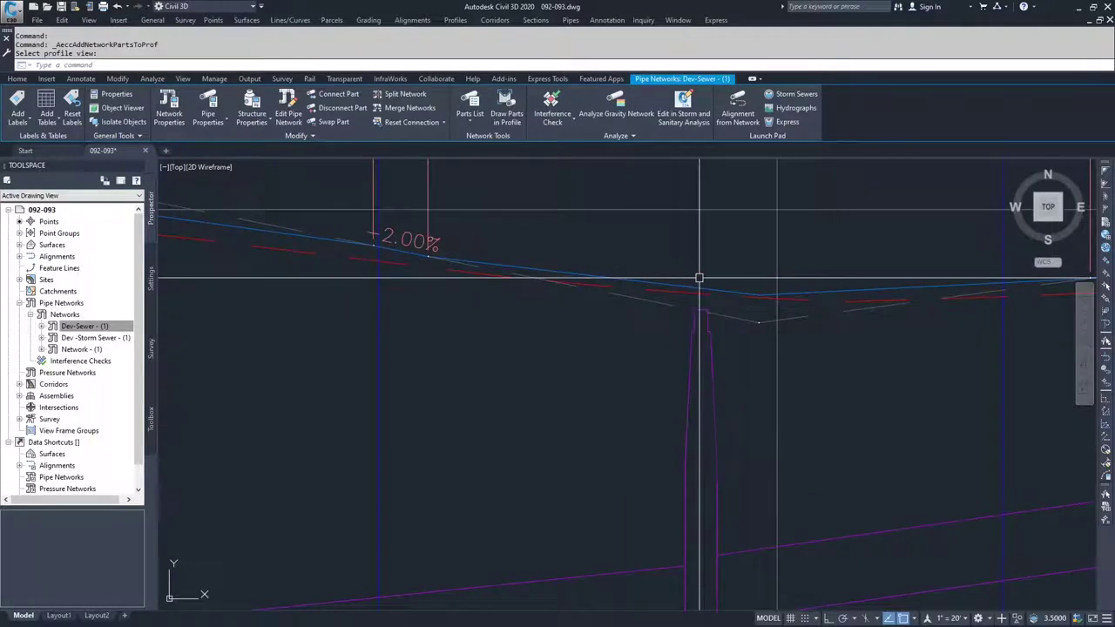
scroll(700, 316, "down", 4)
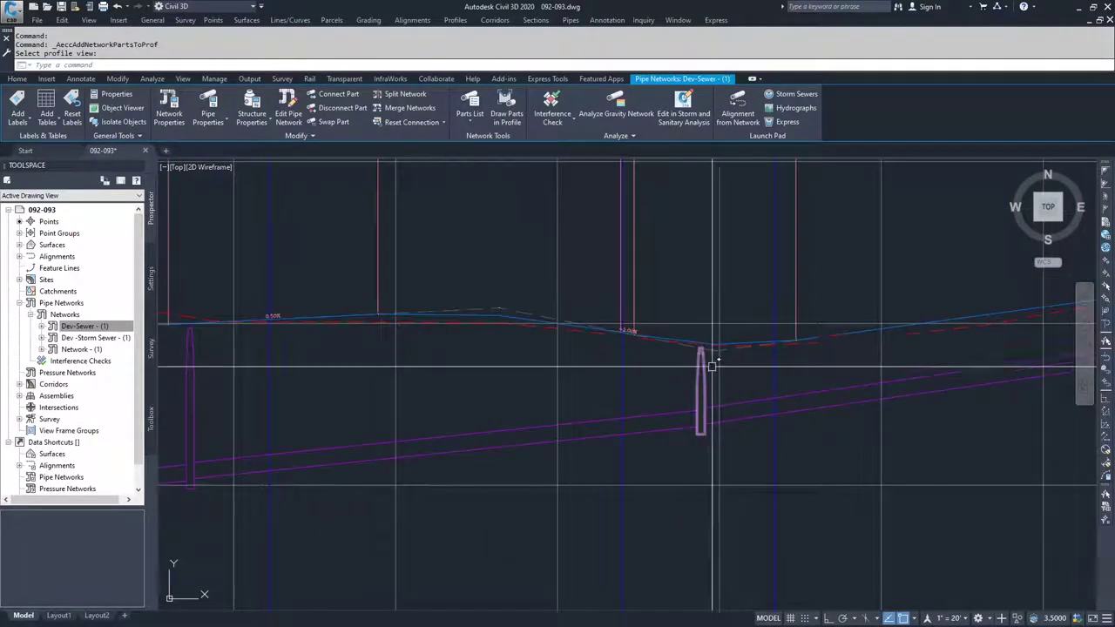
scroll(576, 395, "down", 3)
scroll(845, 374, "up", 6)
scroll(845, 375, "up", 2)
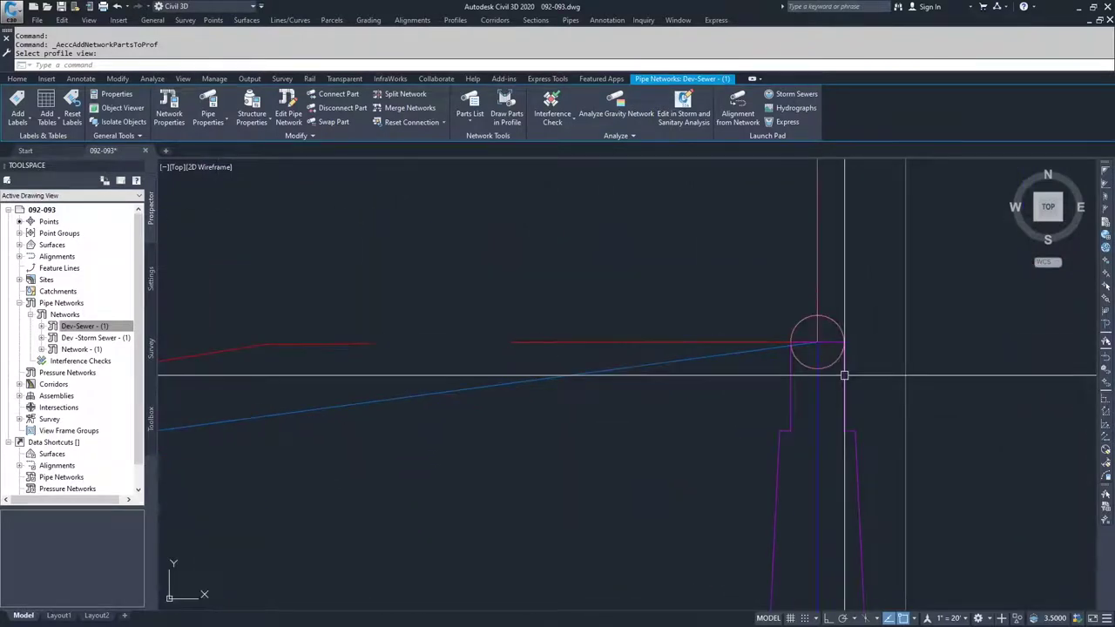
left_click(844, 375)
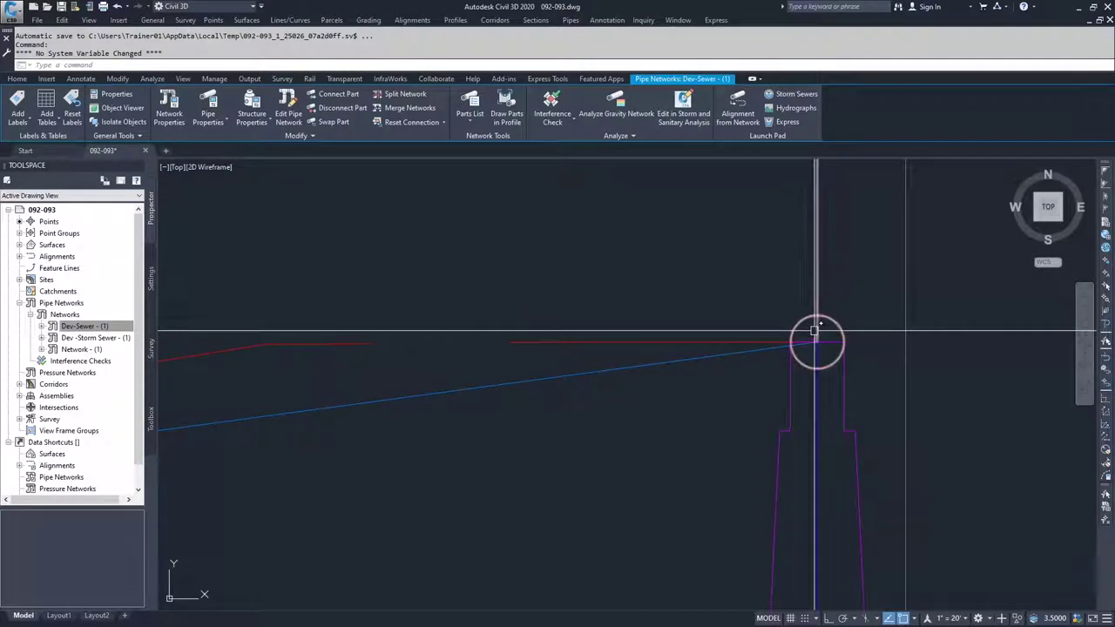
scroll(702, 387, "down", 3)
scroll(697, 397, "down", 5)
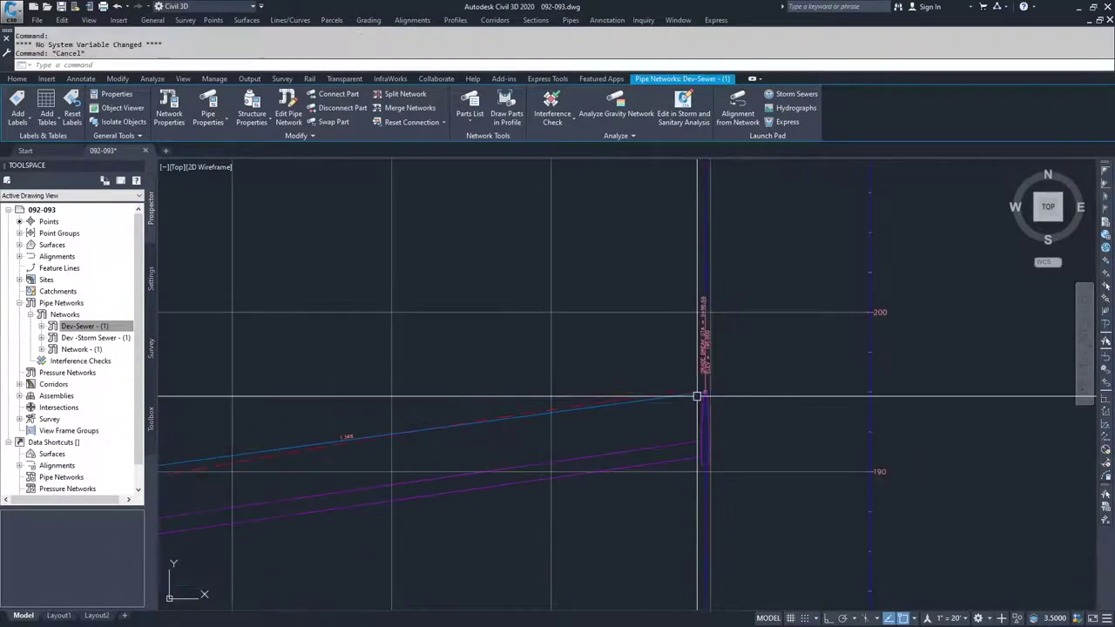
key("Escape")
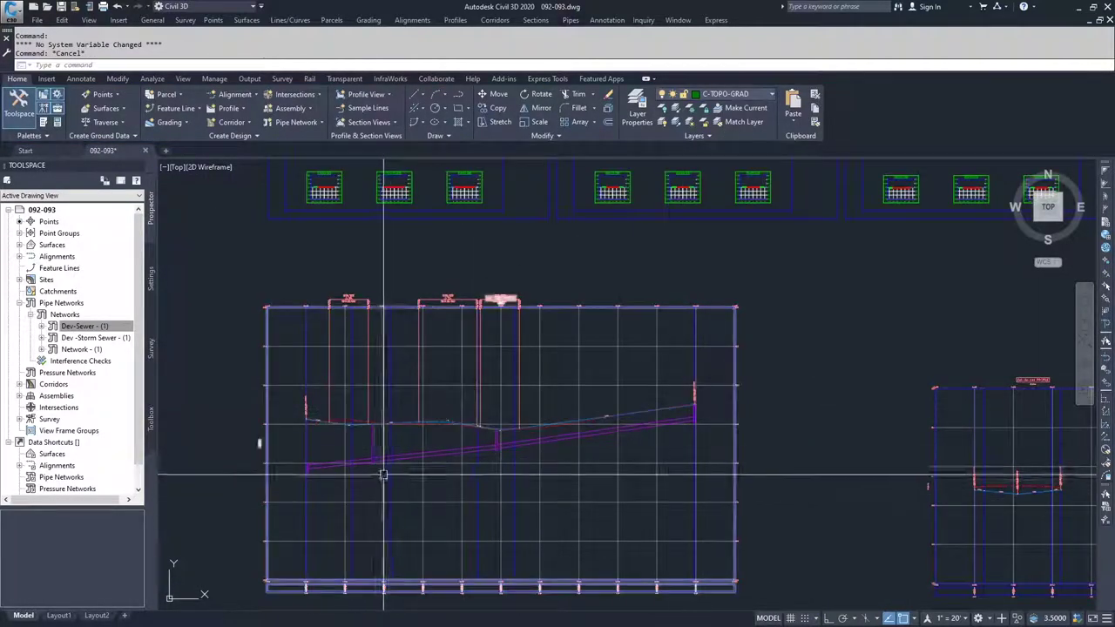
Select all parts of the Dev -Storm Sewer - (1) pipe network in the drawing.
middle_click_drag(266, 444, 331, 439)
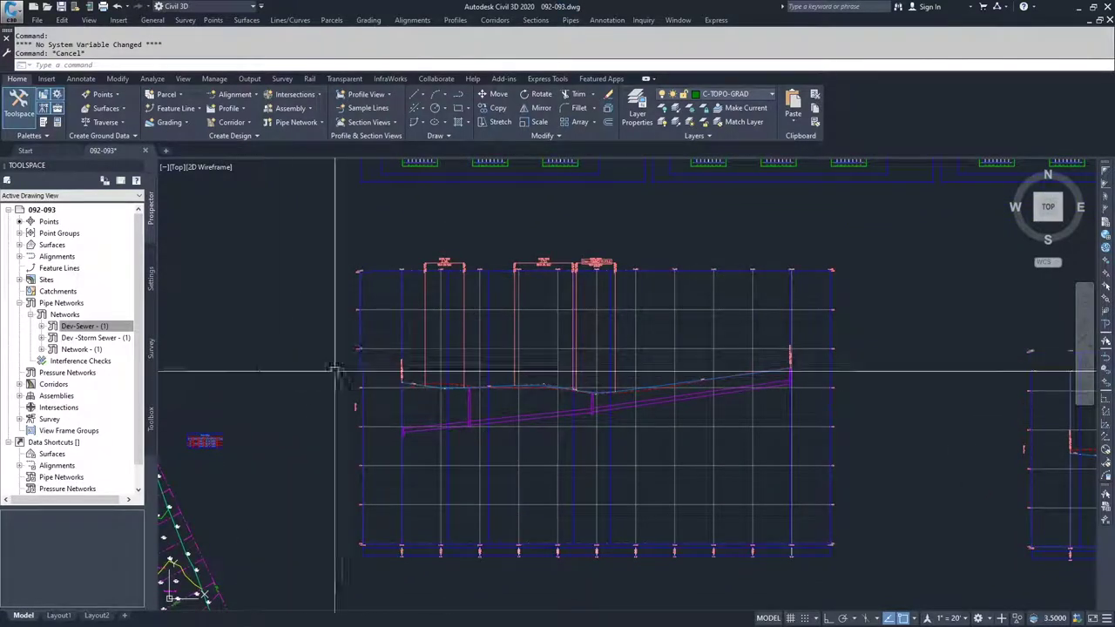
scroll(630, 424, "down", 4)
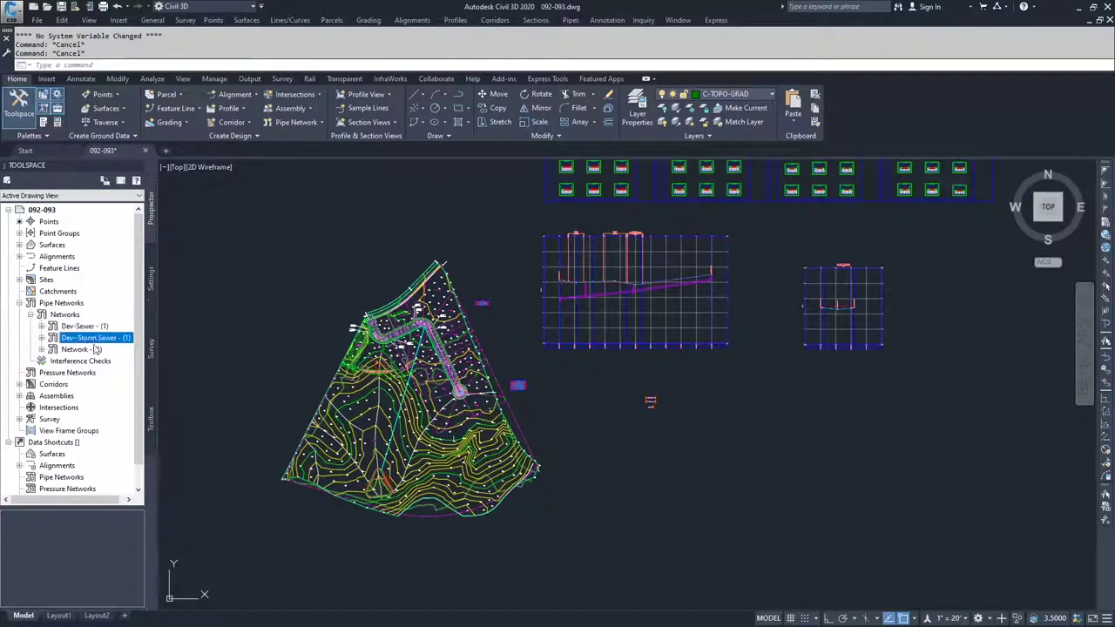
right_click(88, 339)
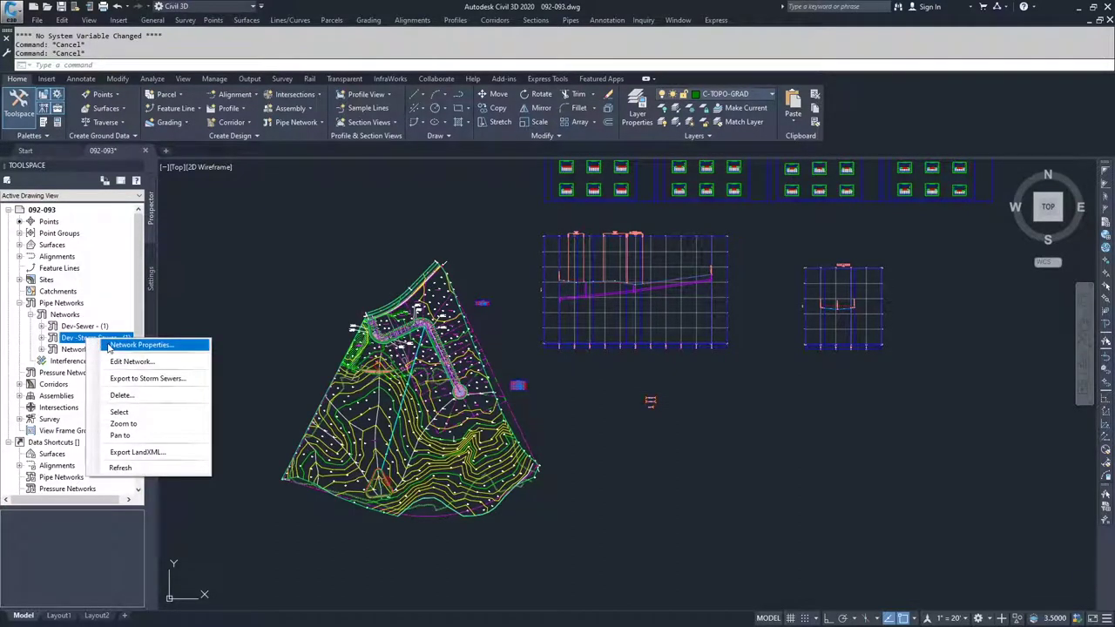
left_click(123, 414)
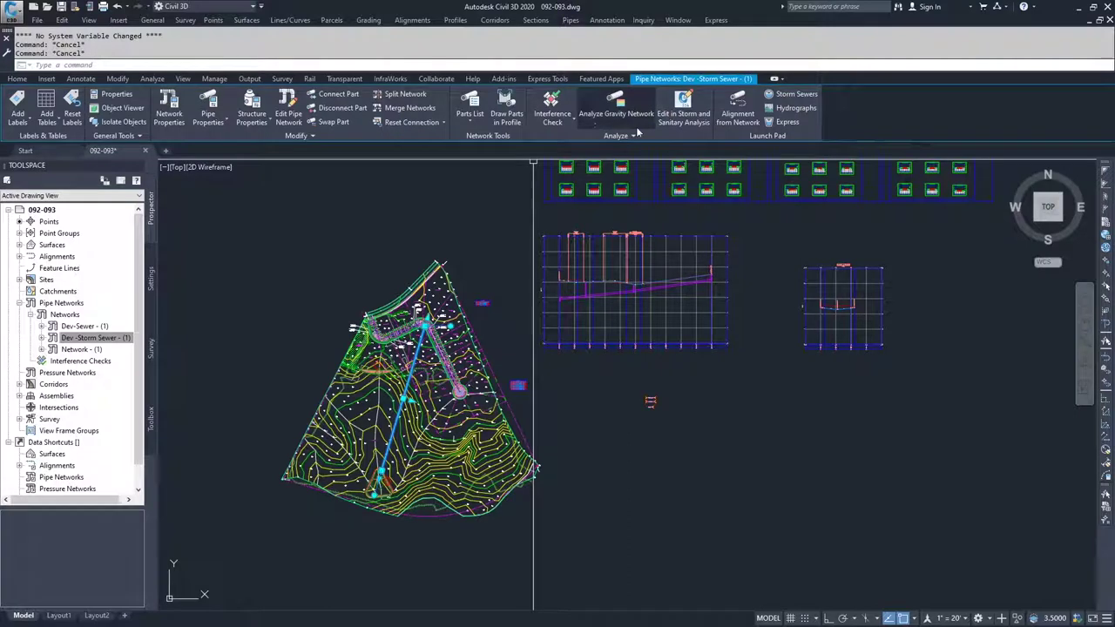
left_click(16, 79)
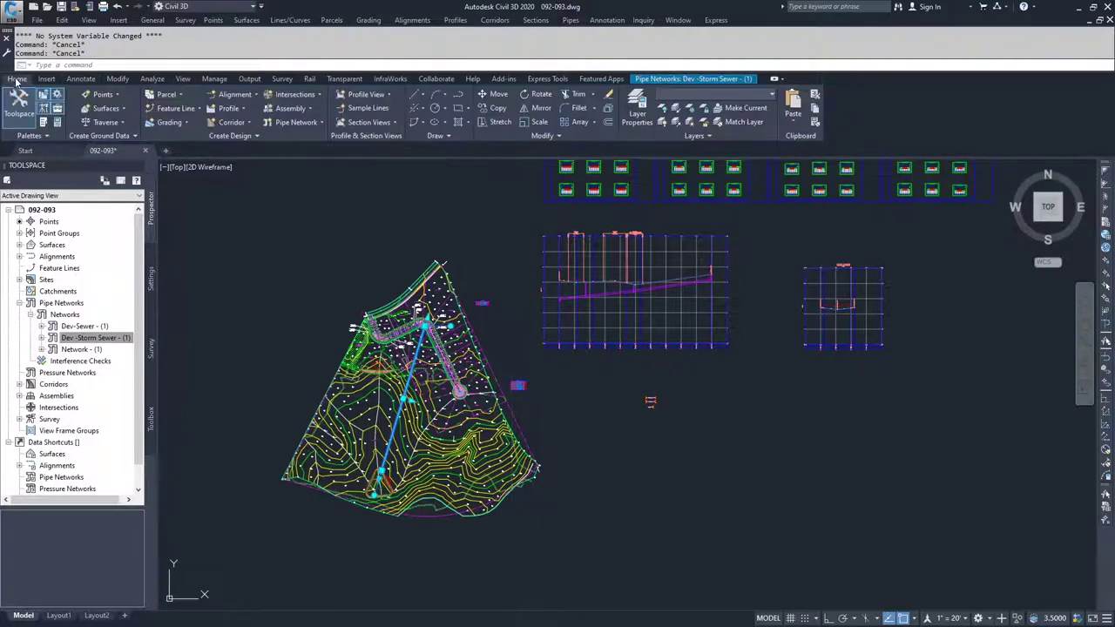
left_click(235, 94)
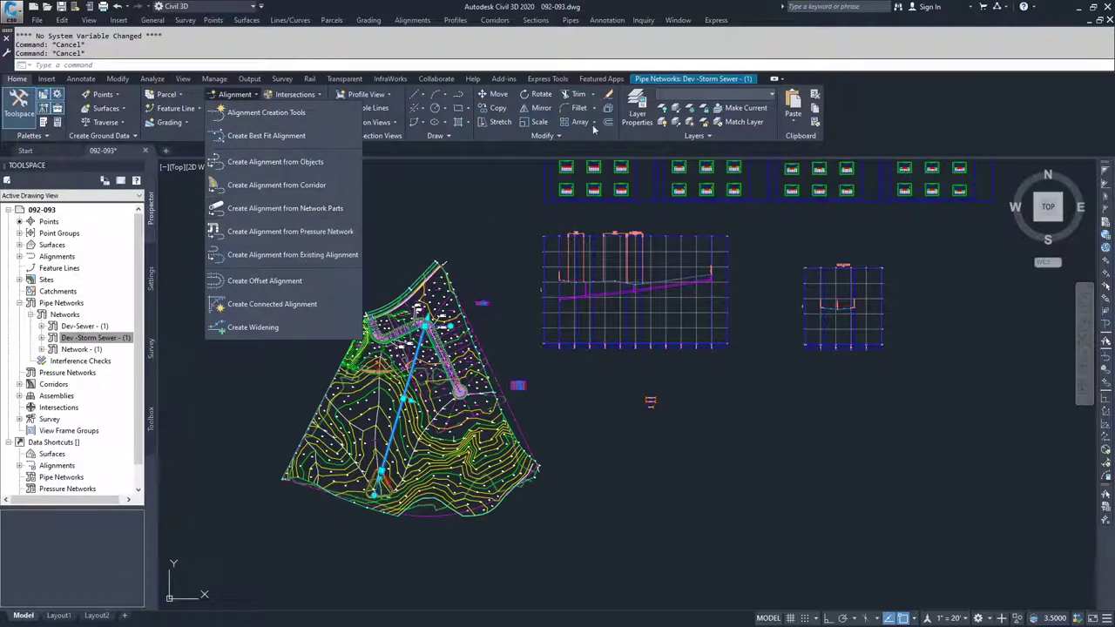
left_click(688, 81)
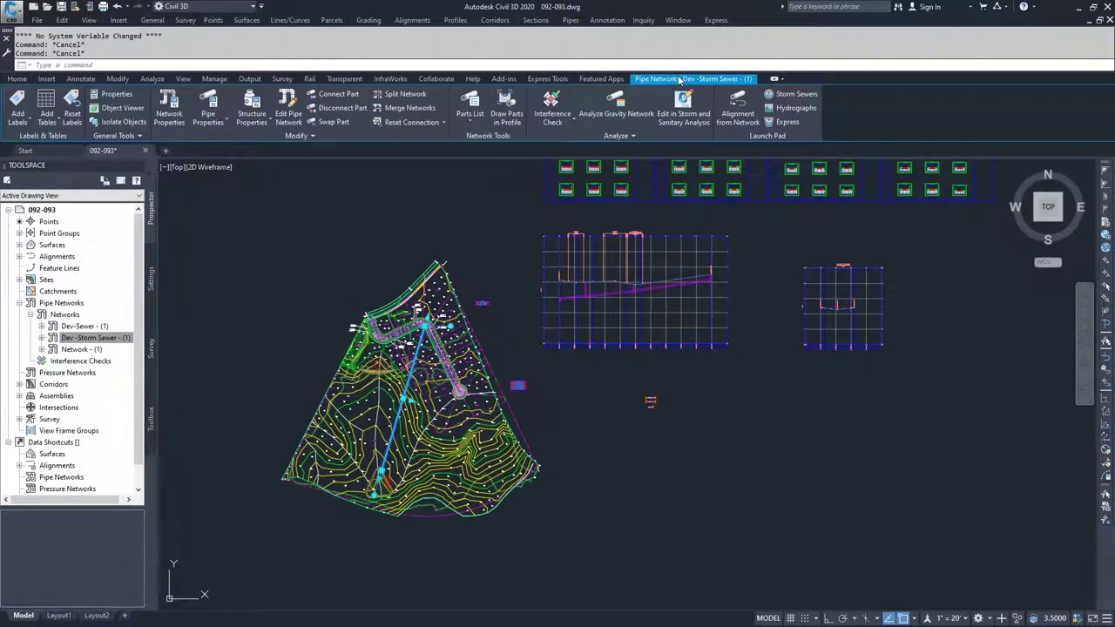
Start an alignment from the storm sewer network, running from the structure at the road bend to the structure at the basin.
left_click(738, 109)
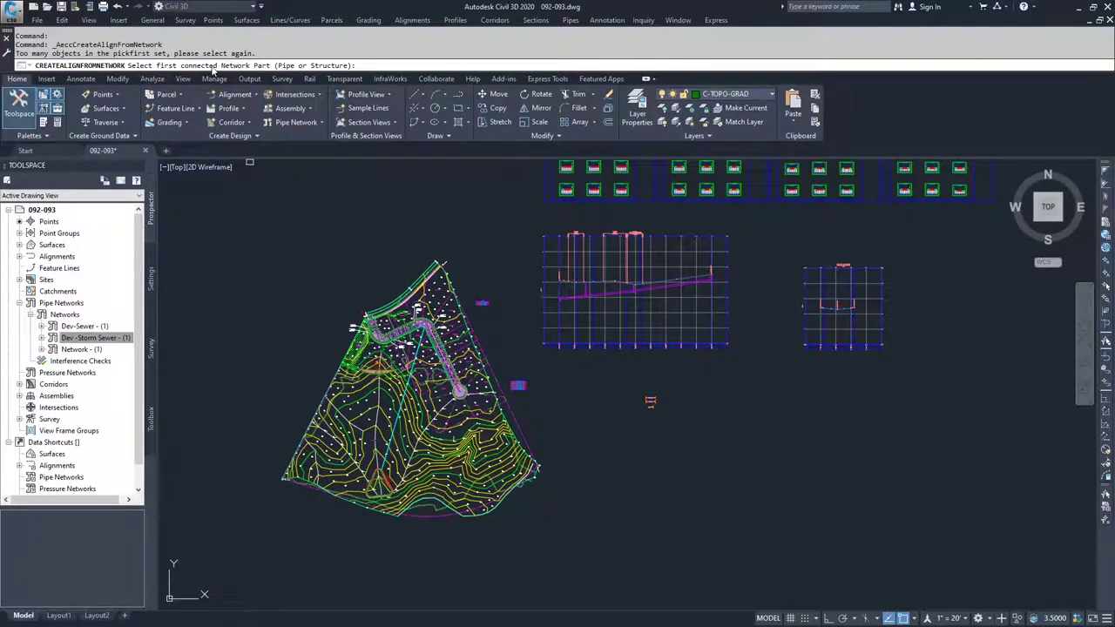
scroll(440, 333, "up", 6)
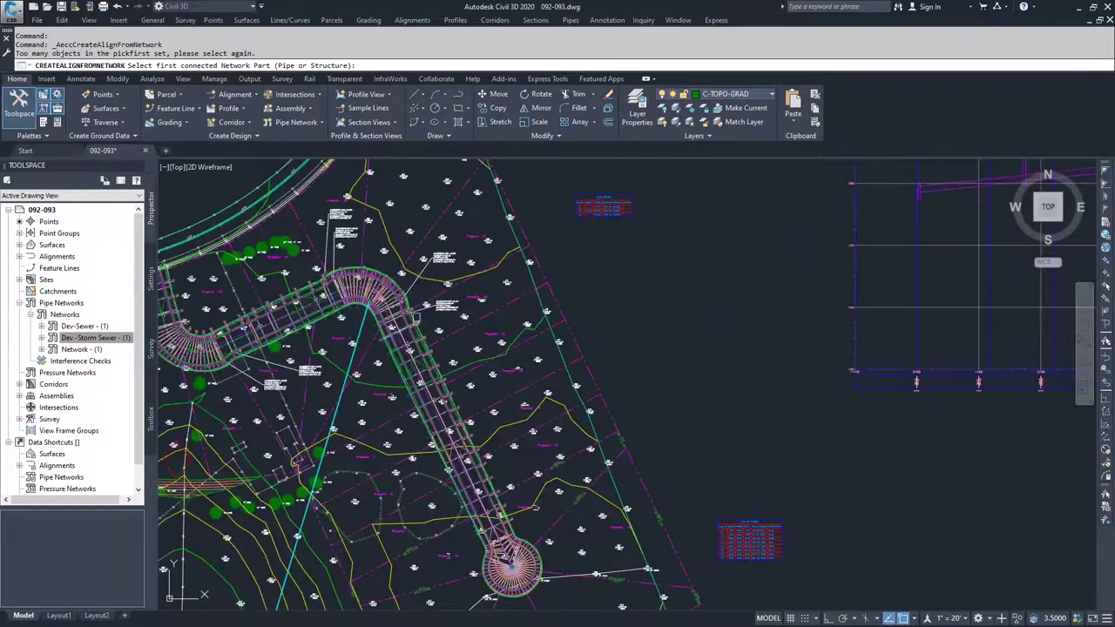
scroll(362, 297, "up", 8)
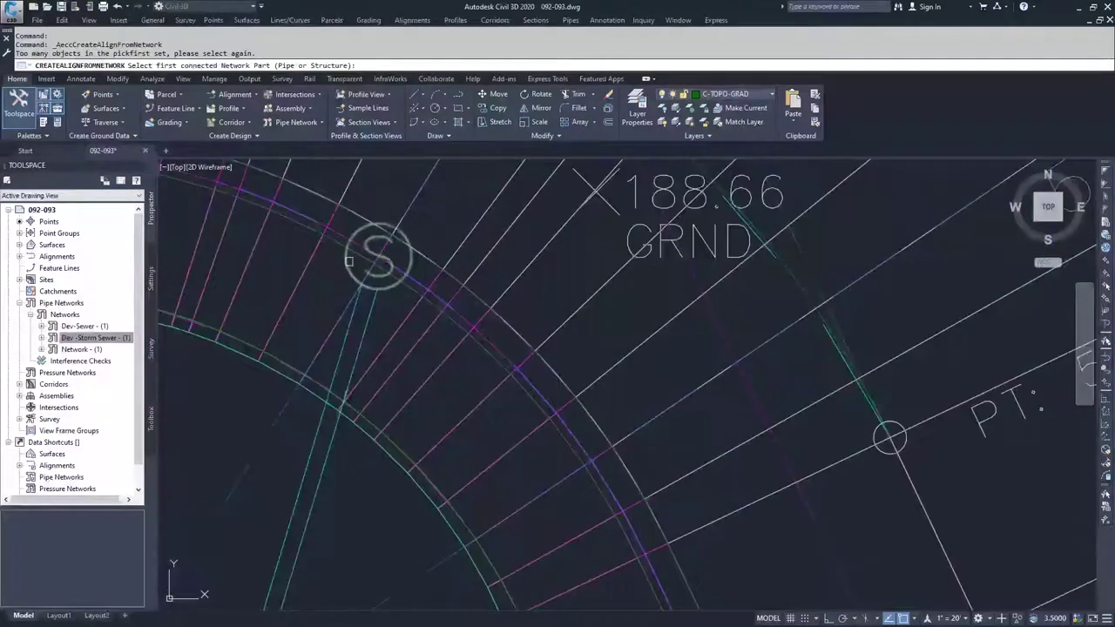
left_click(348, 261)
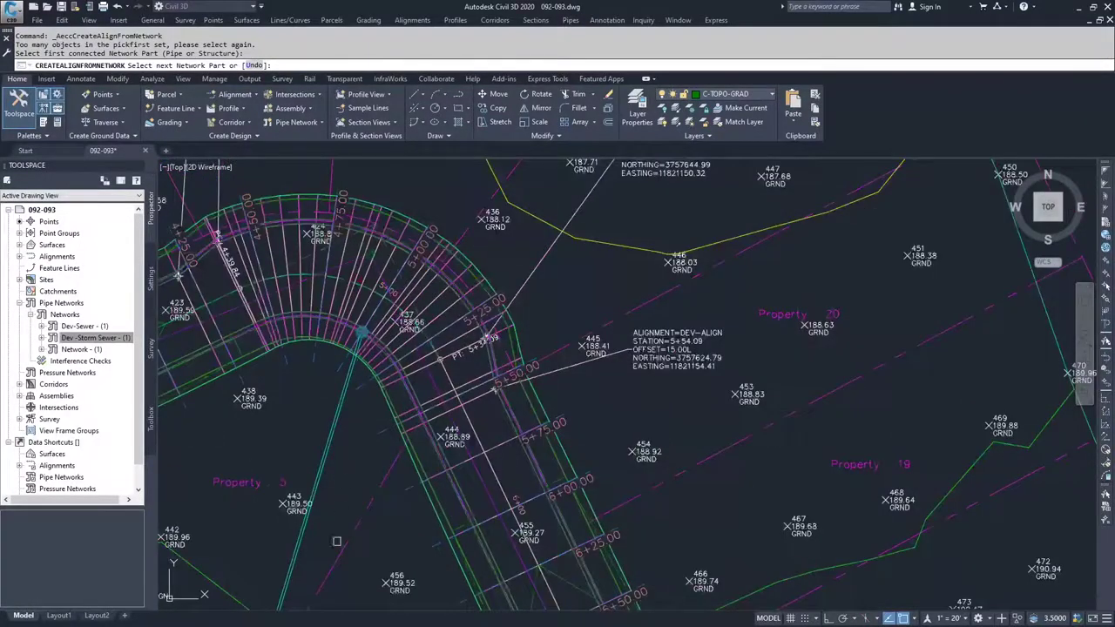
middle_click_drag(336, 535, 339, 444)
scroll(339, 444, "down", 2)
scroll(354, 444, "down", 6)
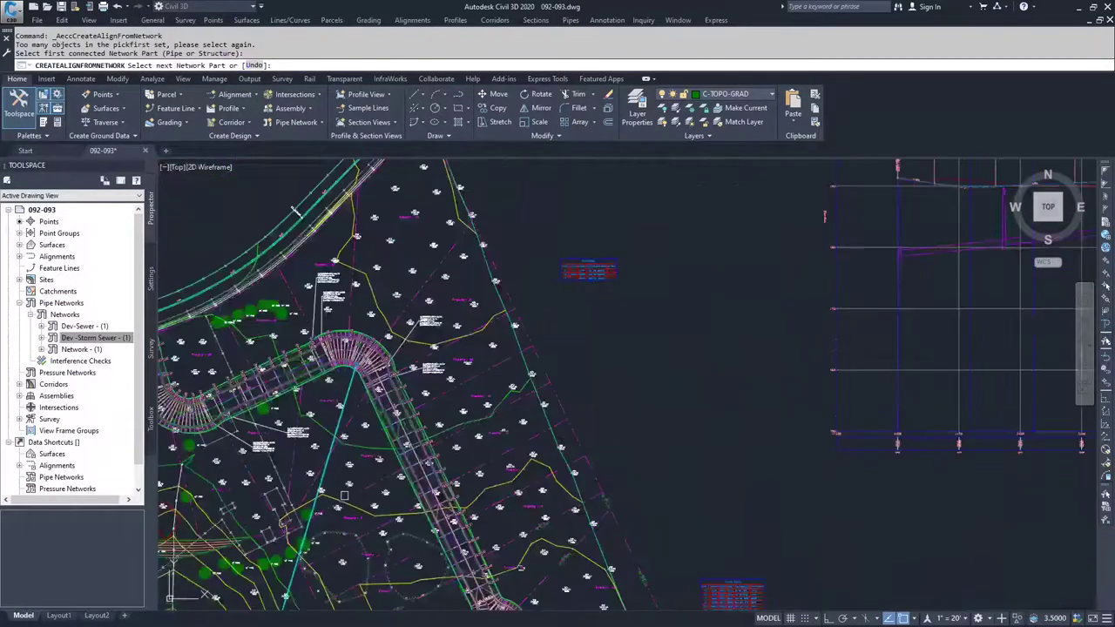
scroll(345, 427, "up", 8)
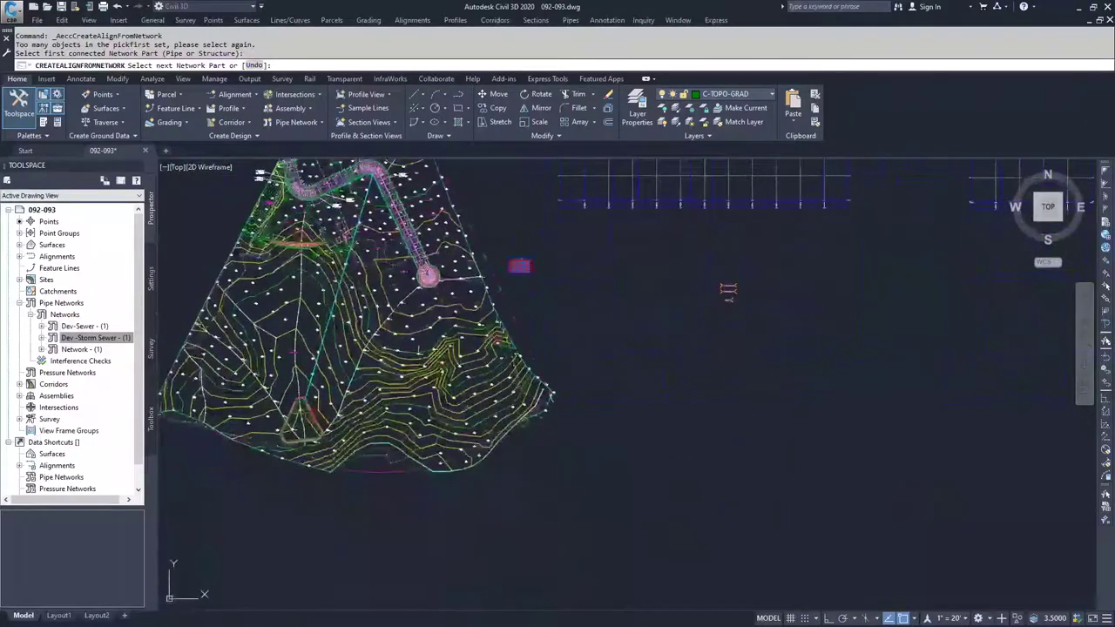
left_click(339, 417)
scroll(368, 340, "down", 5)
scroll(389, 356, "down", 3)
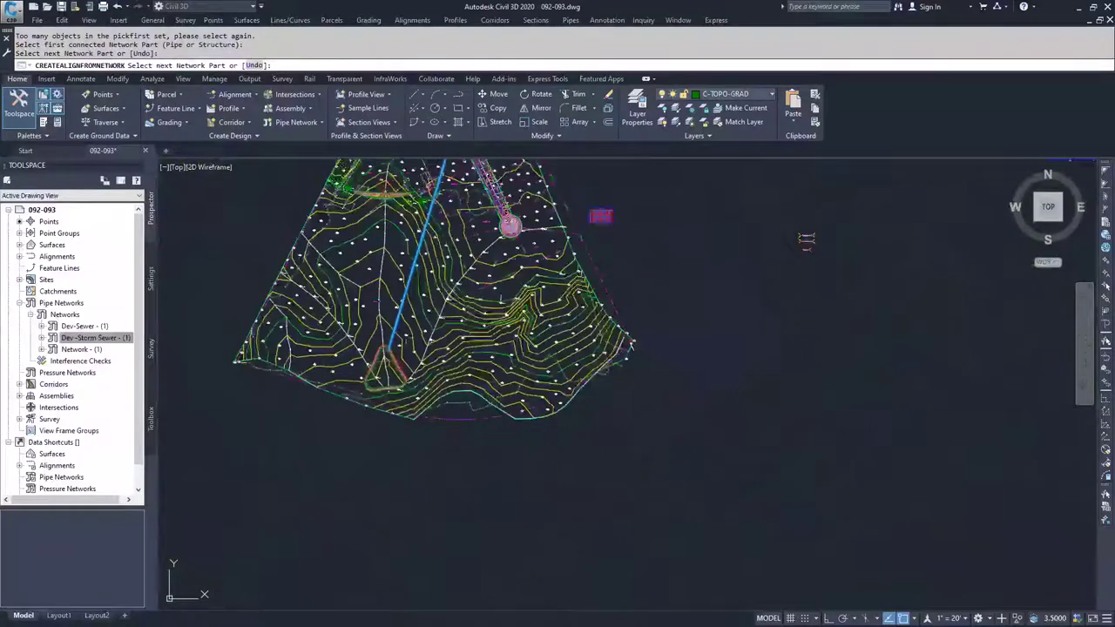
scroll(396, 358, "down", 2)
key("Return")
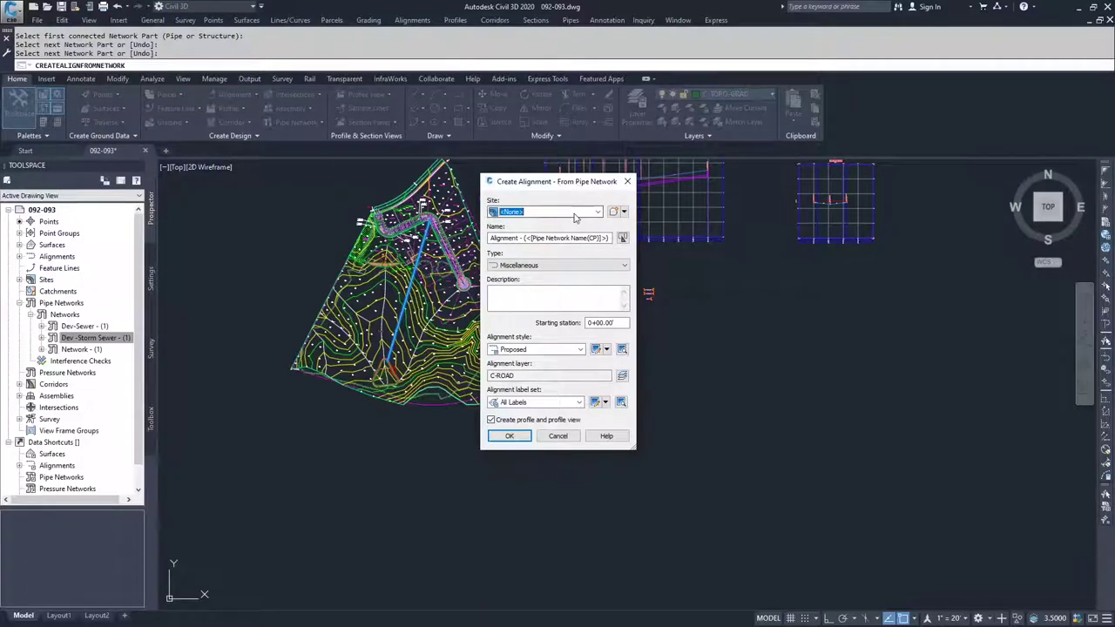
Replace the alignment name's prefix with Storm Drain, keeping the pipe network name token, and choose the Miscellaneous type.
double_click(518, 239)
type("Sty")
key("BackSpace")
type("orm Drain")
left_click(531, 267)
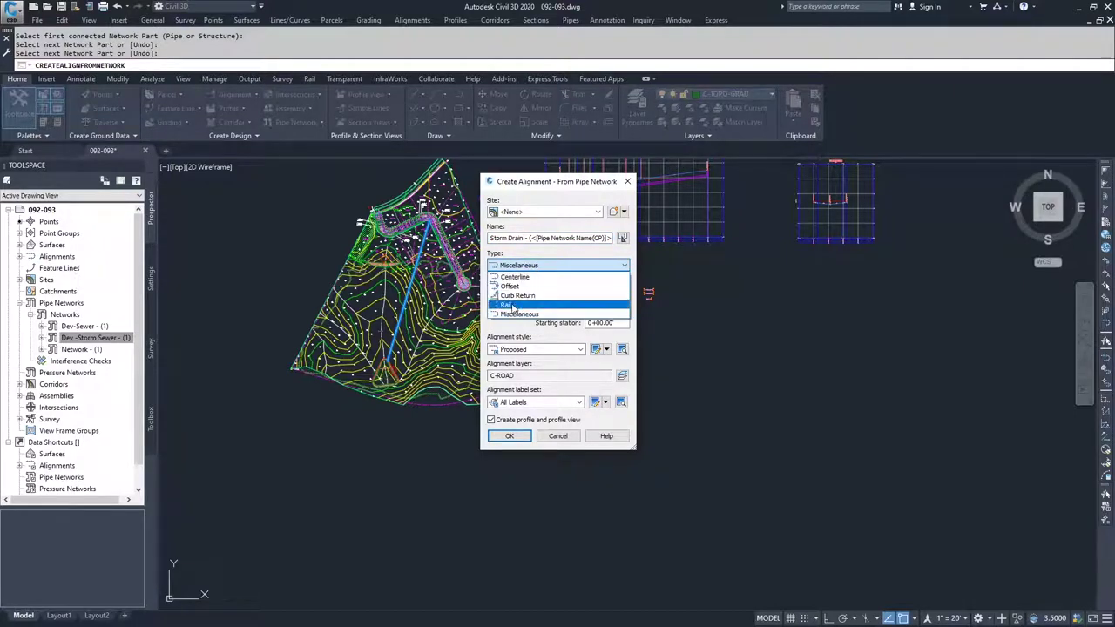
left_click(519, 316)
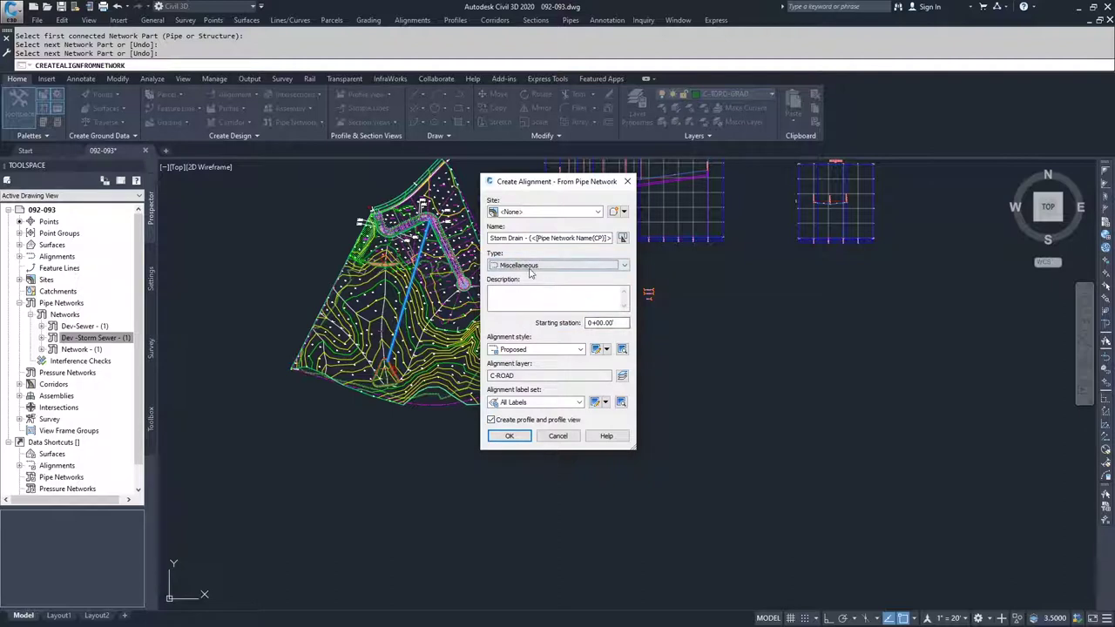
Use the Proposed alignment style and the No Labels label set, and create the alignment with its profile and profile view.
left_click(590, 323)
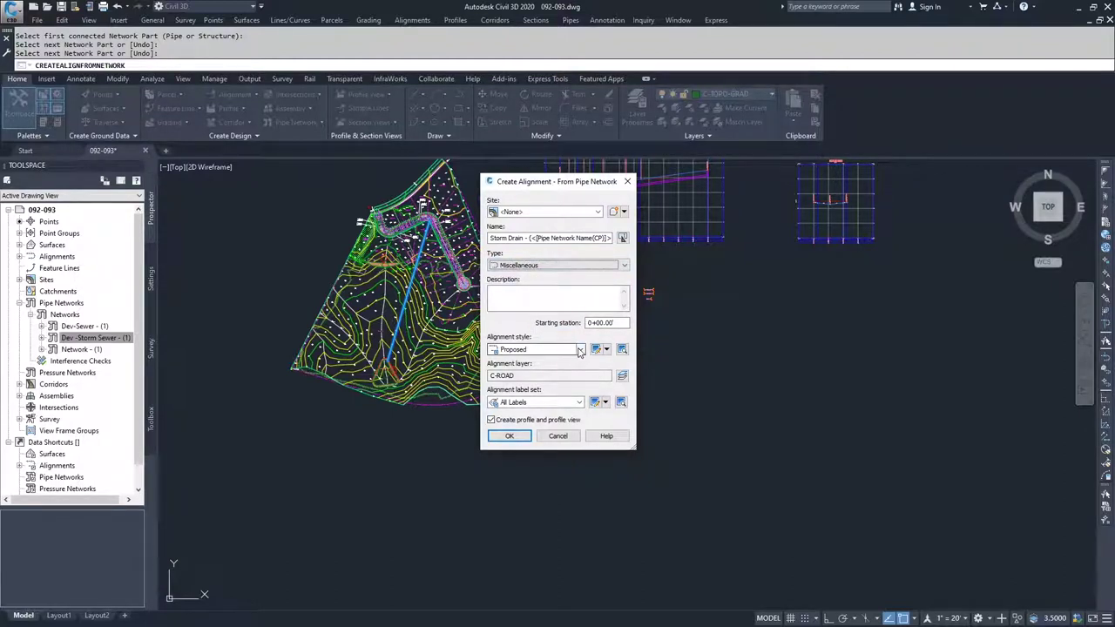
left_click(580, 350)
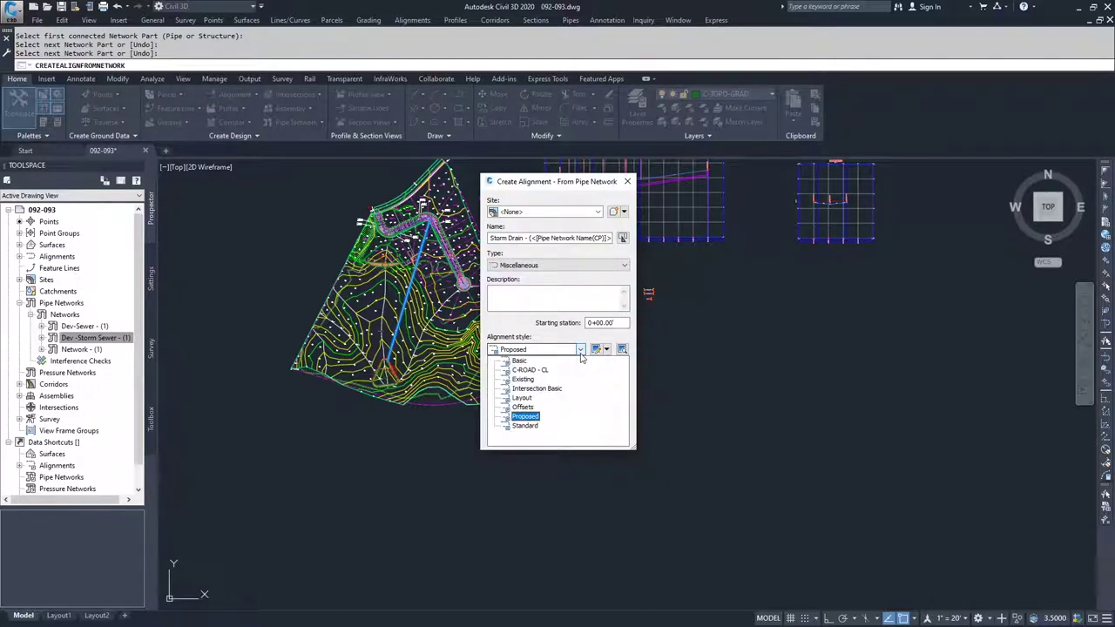
left_click(526, 417)
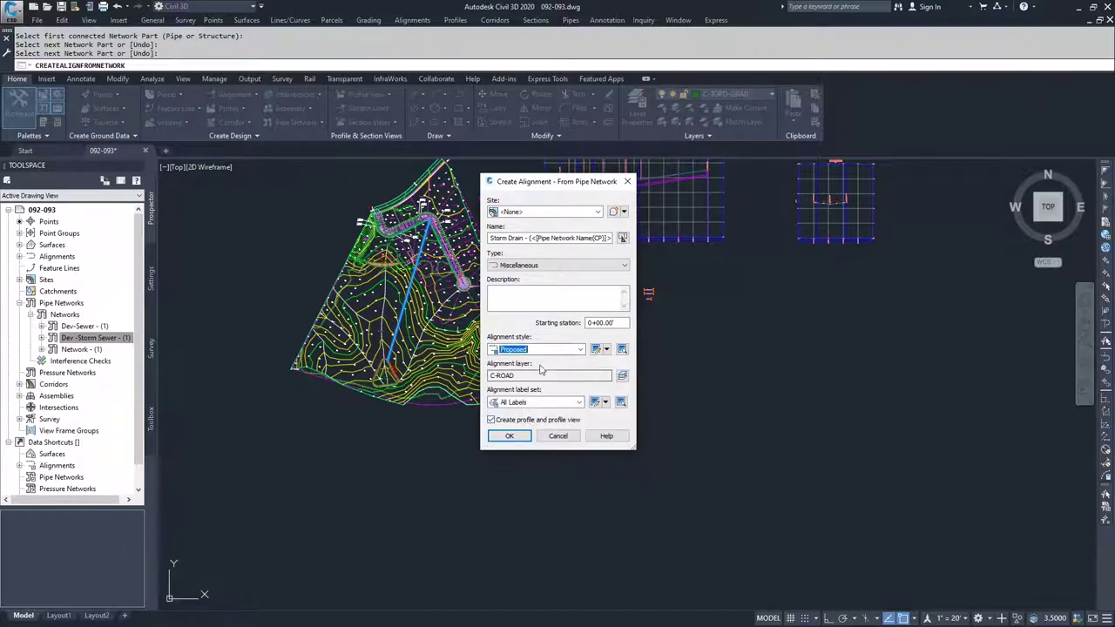
left_click(579, 402)
left_click(526, 416)
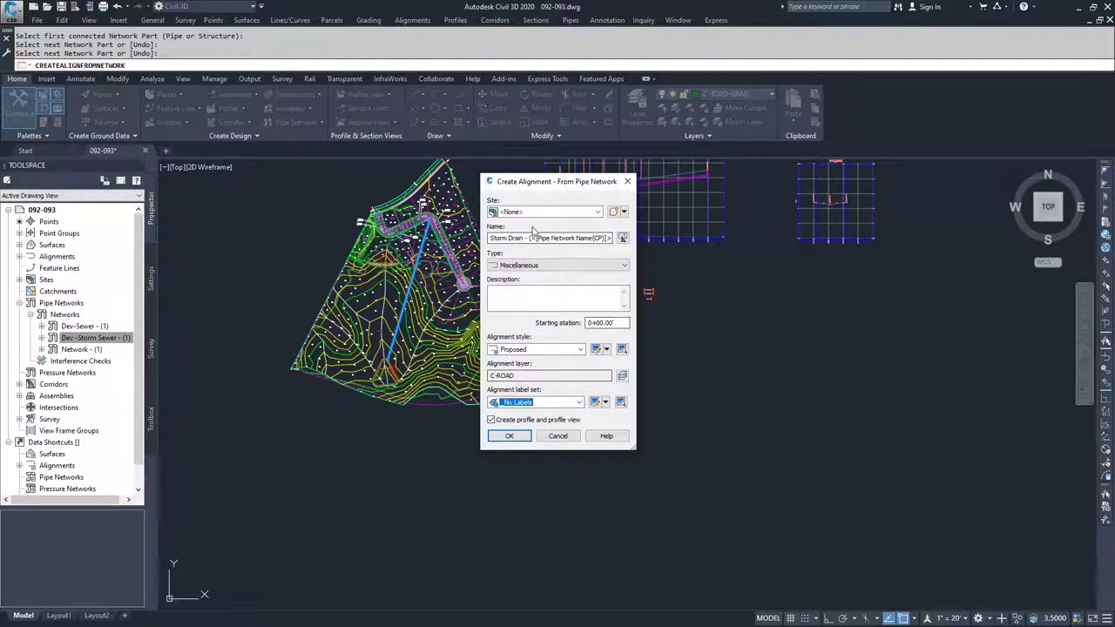
left_click(514, 440)
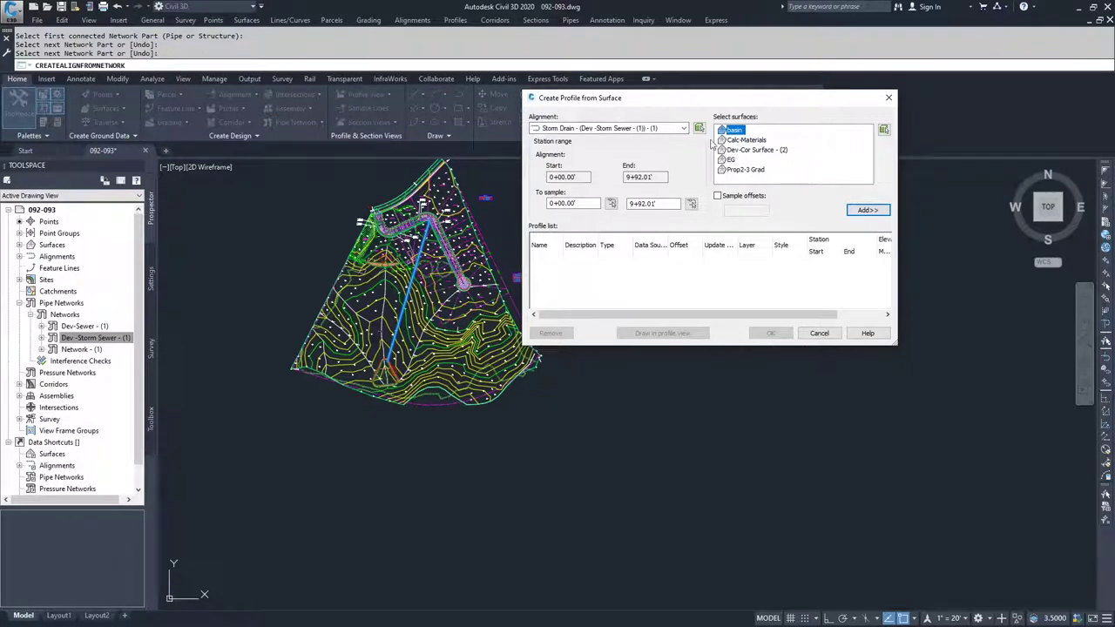
Add surface profiles from basin, EG and Dev-Cor Surface - (2) along the full length of the Storm Drain alignment.
left_click(867, 213)
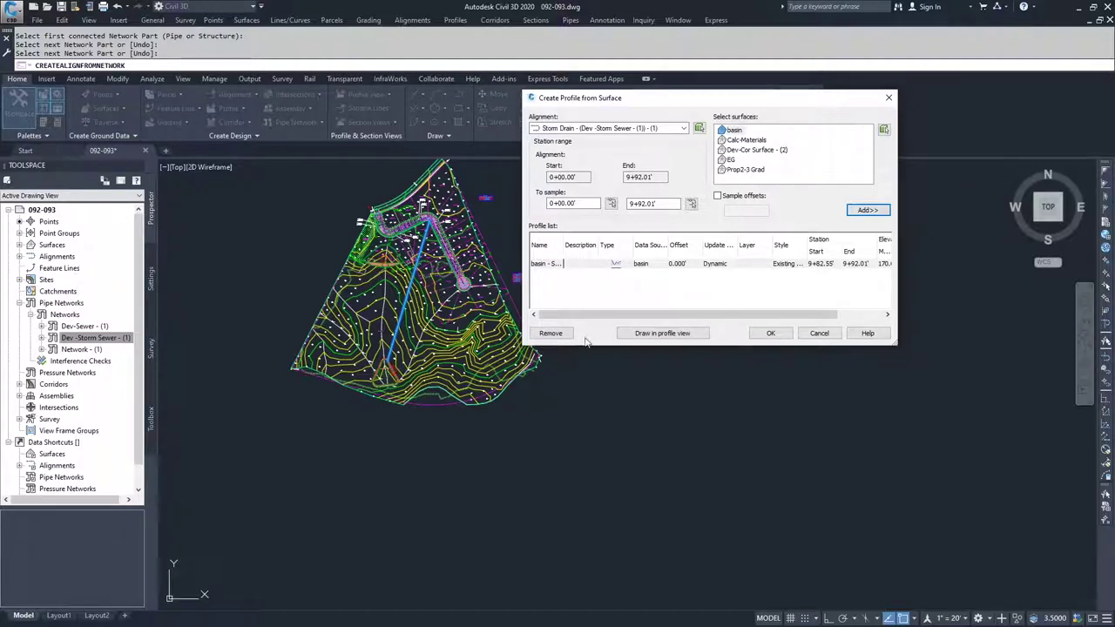
left_click(731, 160)
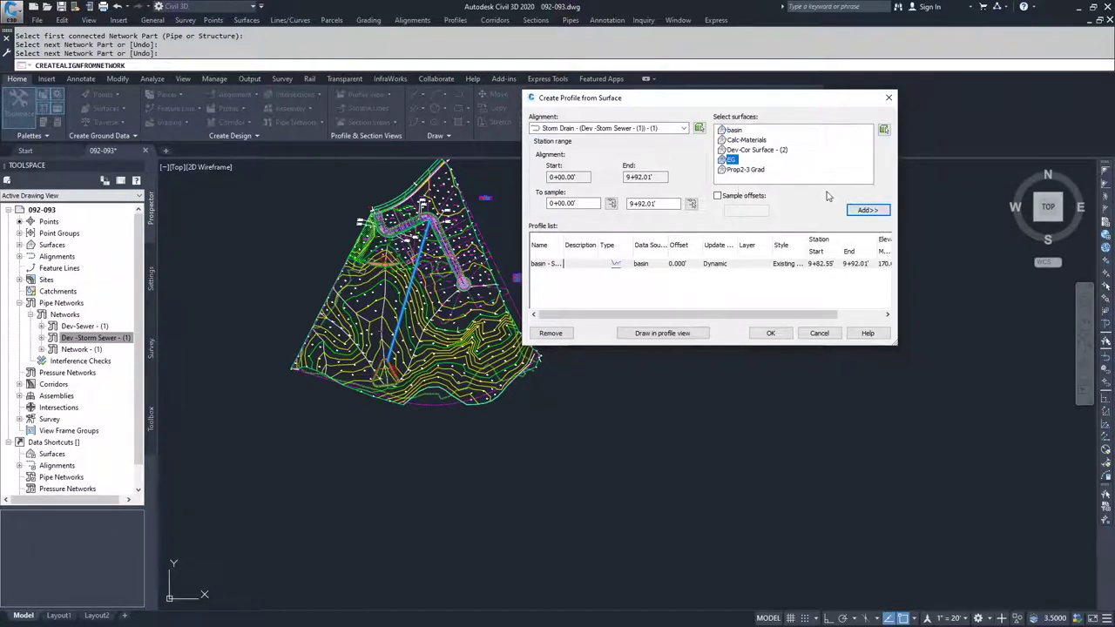
left_click(867, 210)
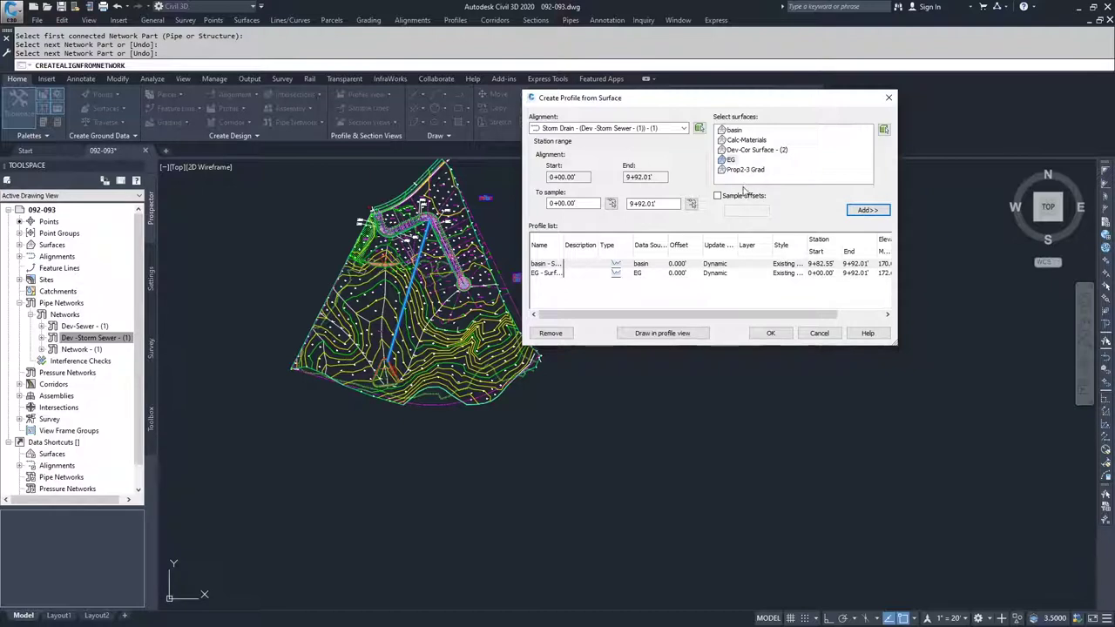
left_click(751, 150)
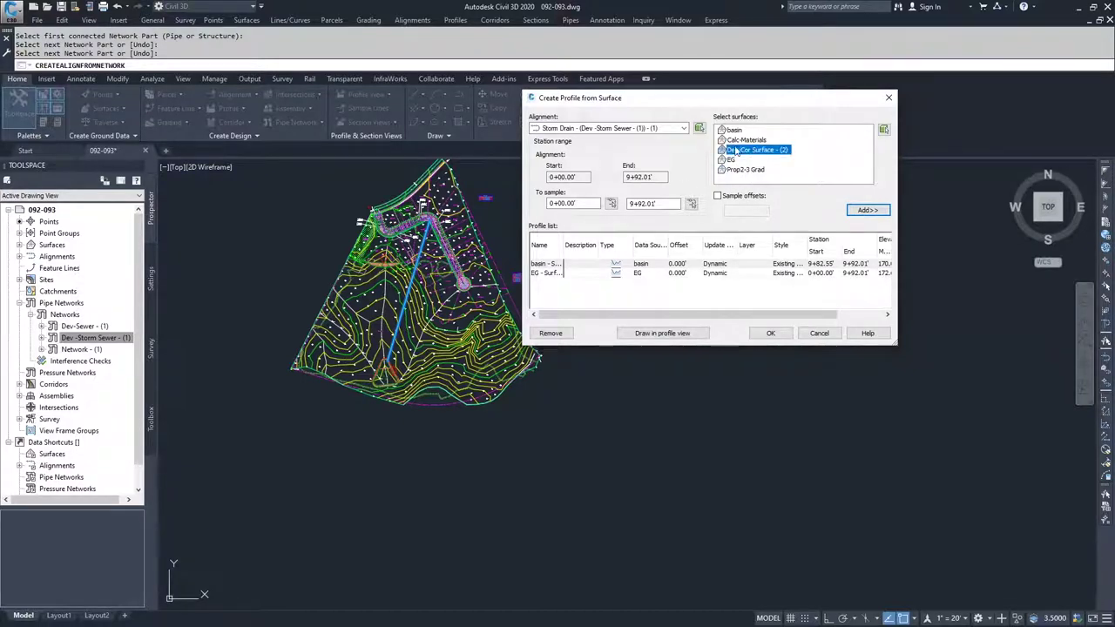
left_click(866, 211)
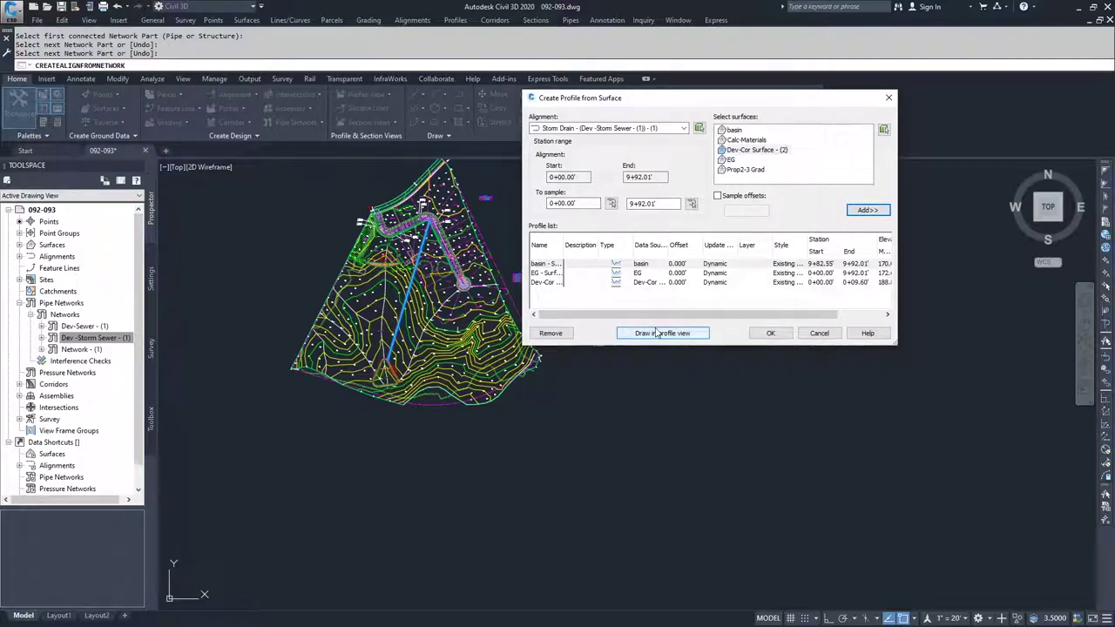
left_click(551, 203)
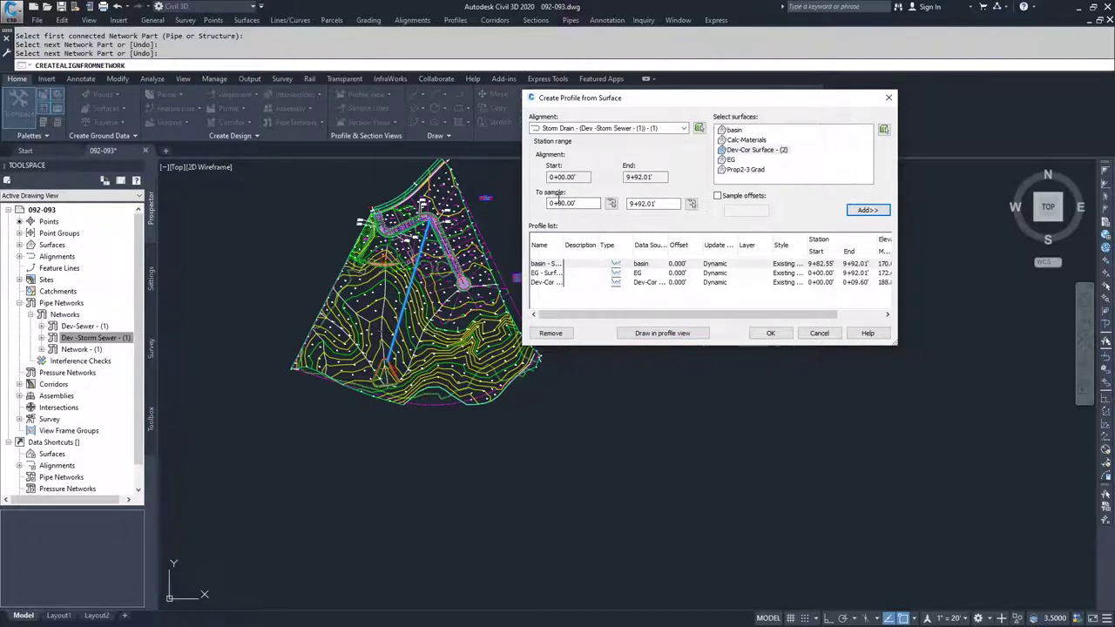
left_click(650, 202)
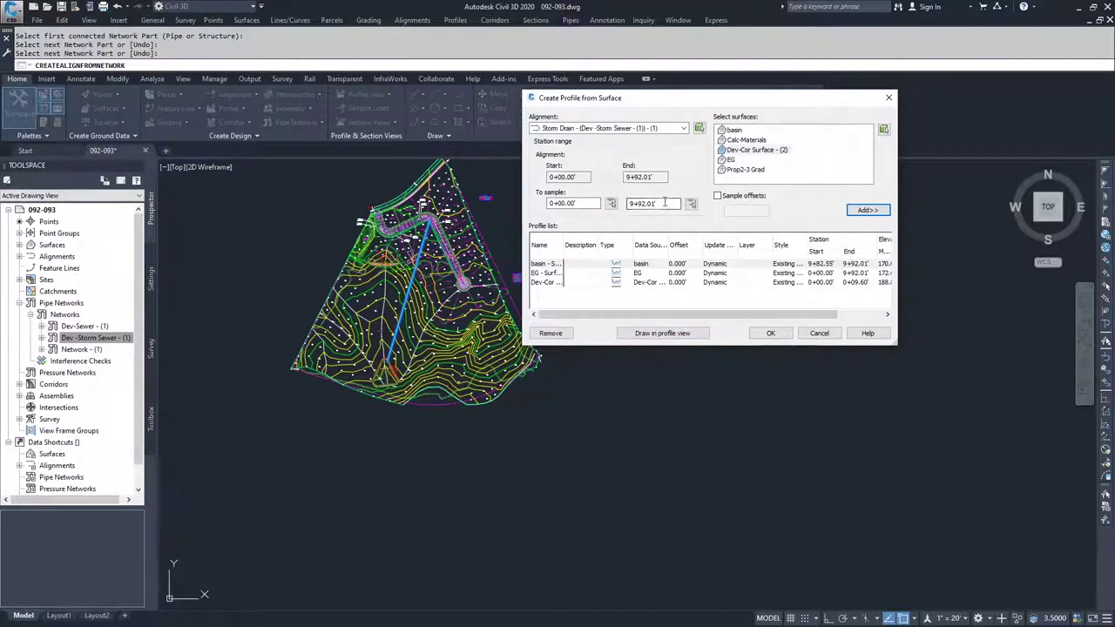
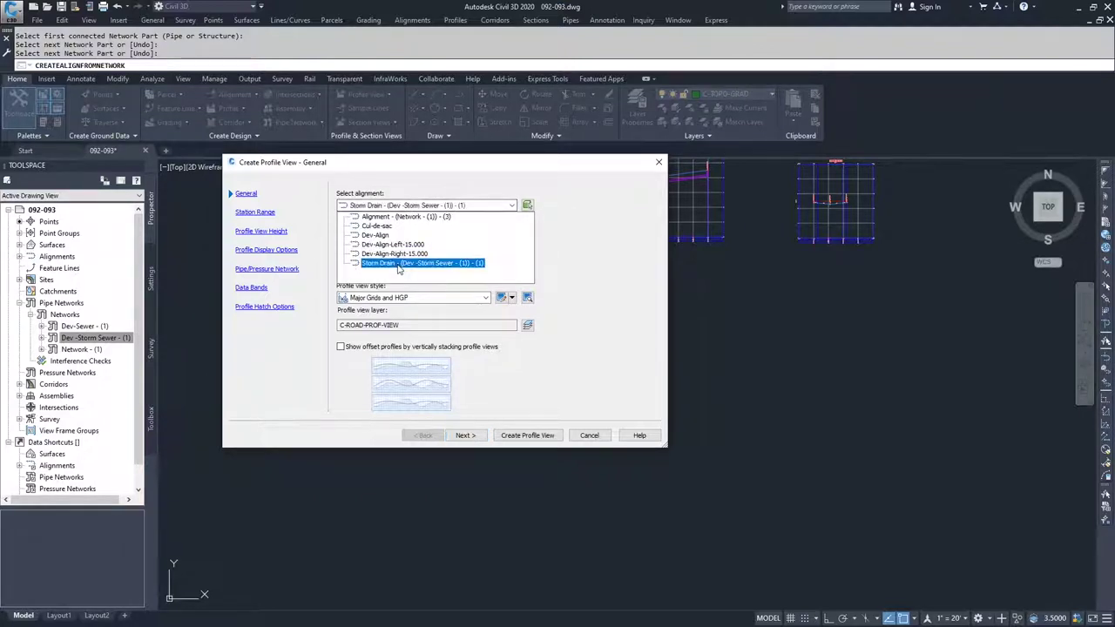
Set up the Storm Drain alignment's profile view with the Major Grids and HGP style, automatic station range and height, and default profile display.
left_click(575, 271)
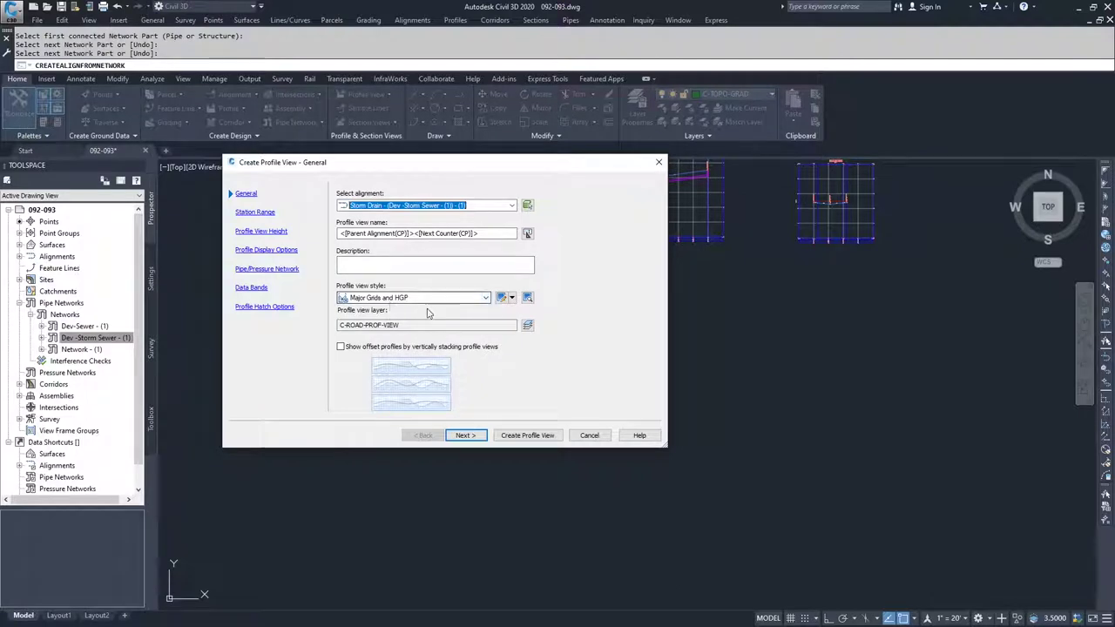
left_click(465, 434)
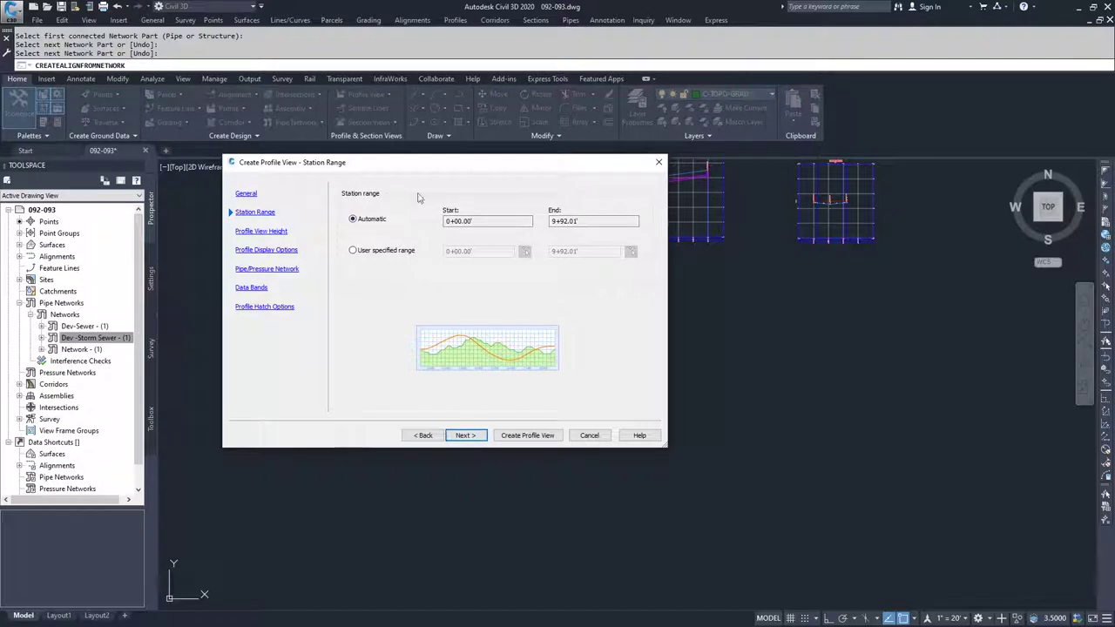
left_click(465, 434)
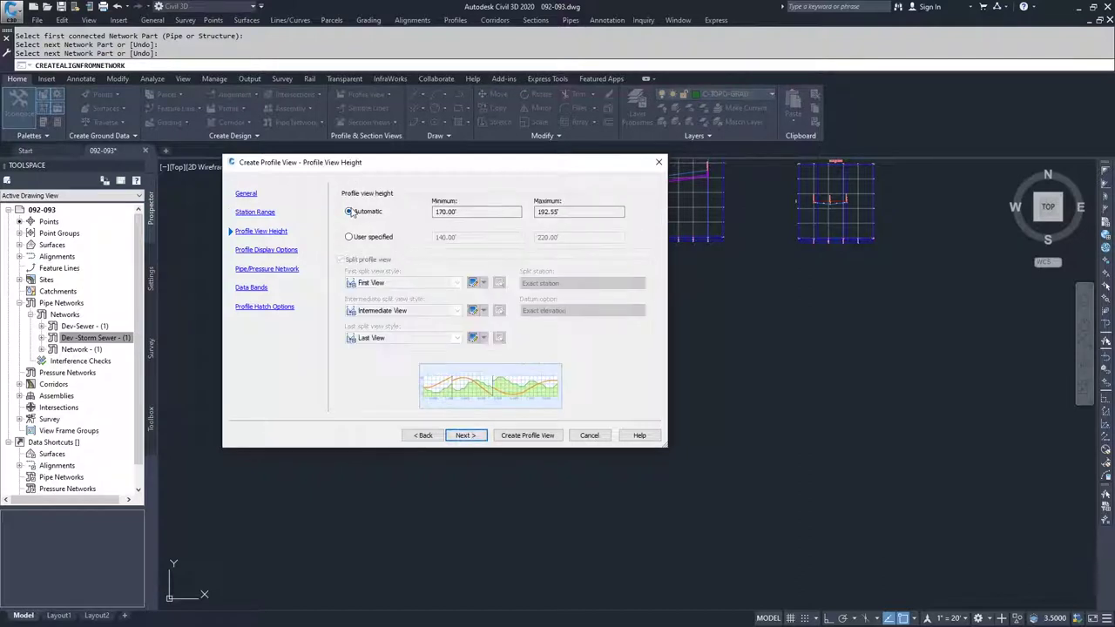
left_click(465, 435)
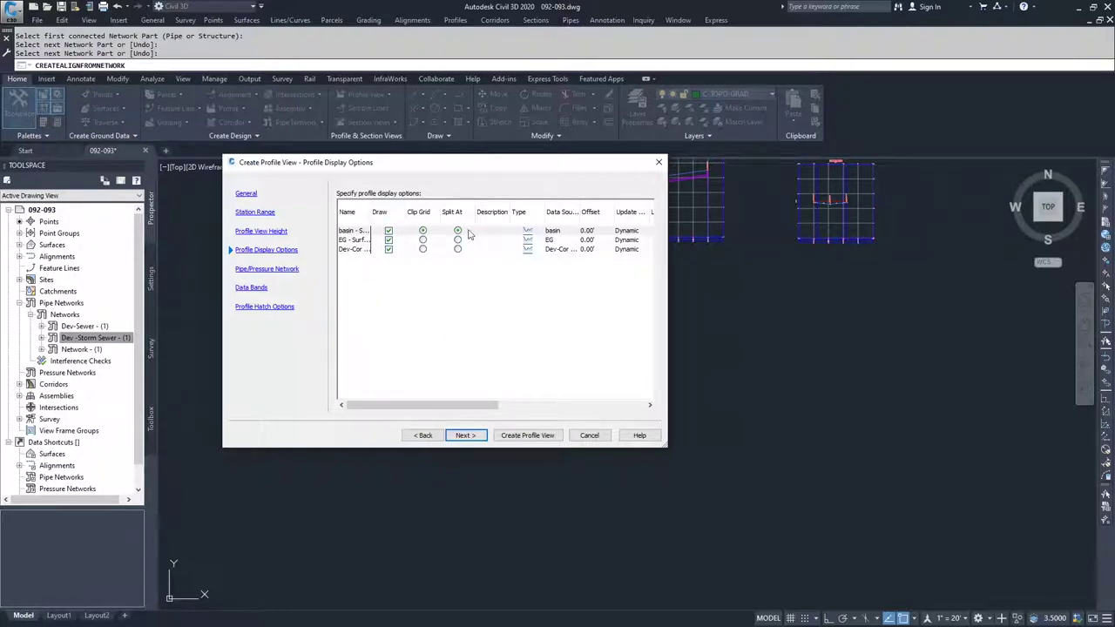
left_click(465, 434)
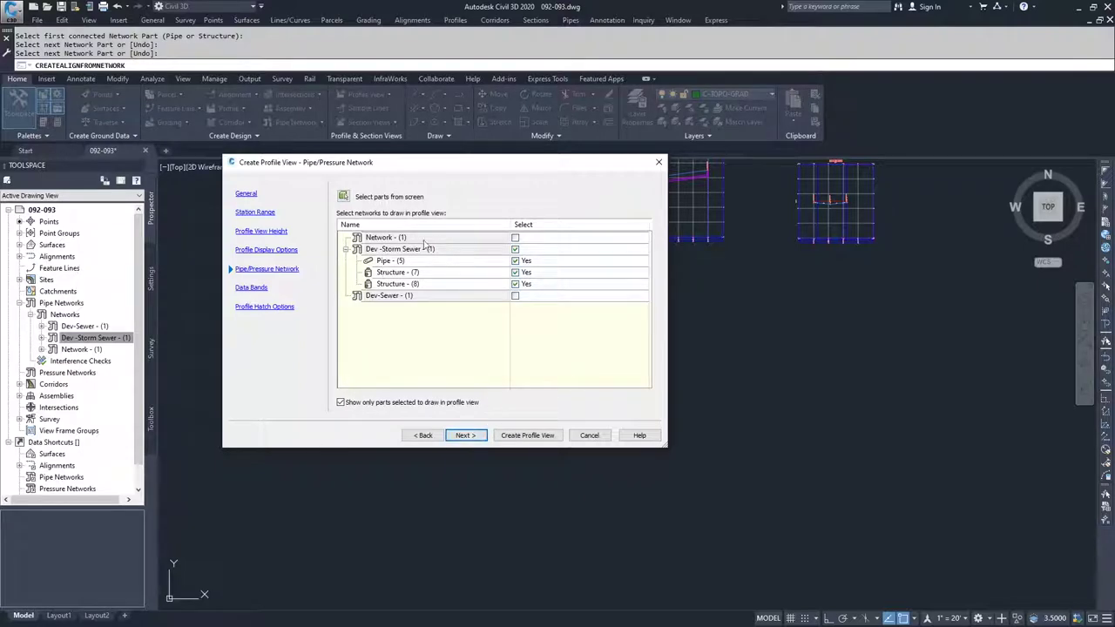
Choose only the Dev -Storm Sewer - (1) network, with its pipe and two structures, for drawing in the profile view.
mouse_move(282, 167)
left_mouse_down()
mouse_move(438, 321)
mouse_move(716, 351)
mouse_move(652, 313)
mouse_move(685, 311)
mouse_move(400, 205)
left_mouse_up()
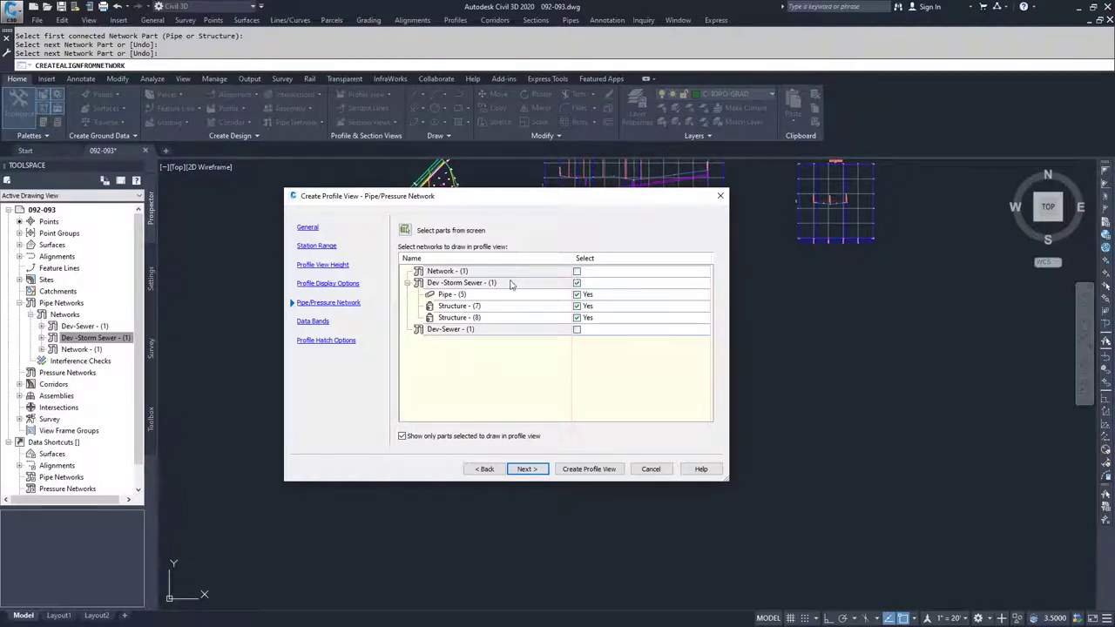
left_click(577, 282)
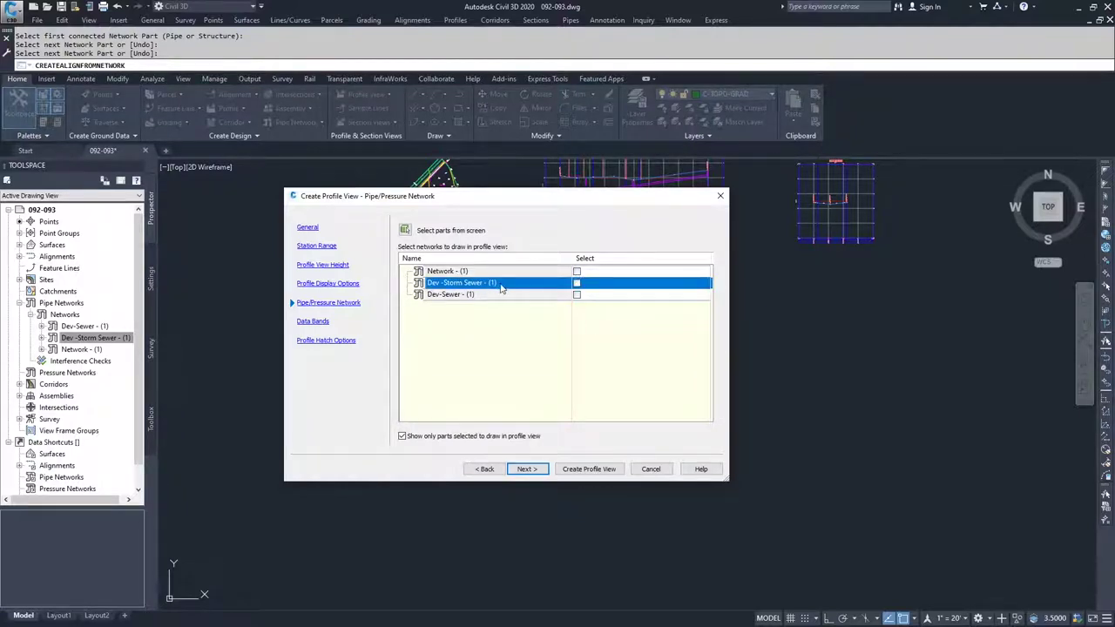
left_click(577, 283)
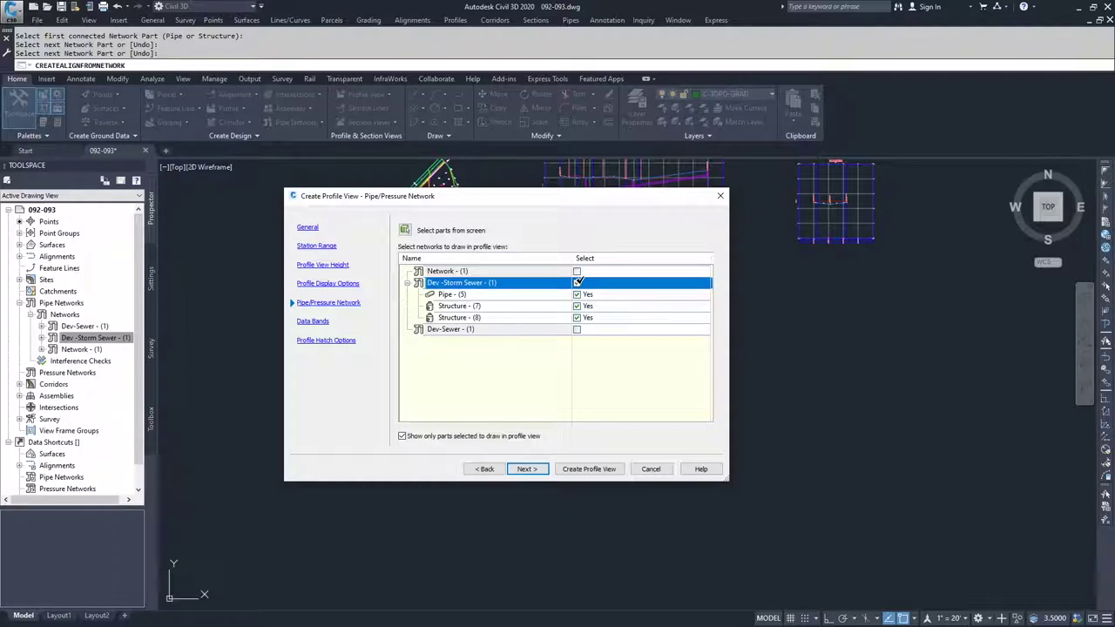
left_click(528, 469)
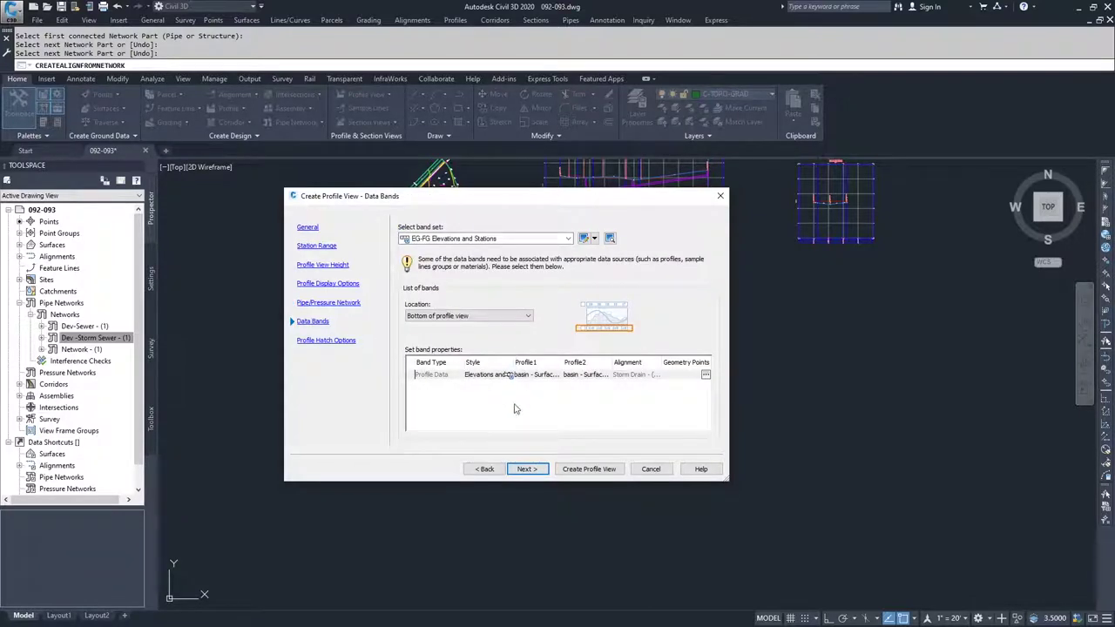
Assign the Pipe Data band set to the profile view.
left_click(519, 239)
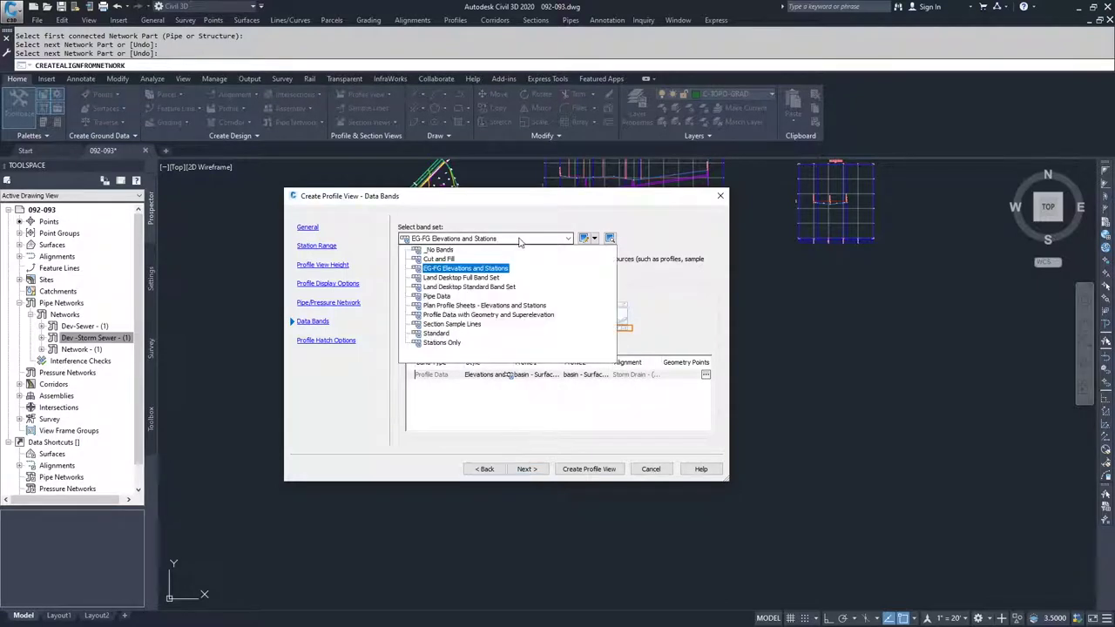
left_click(438, 297)
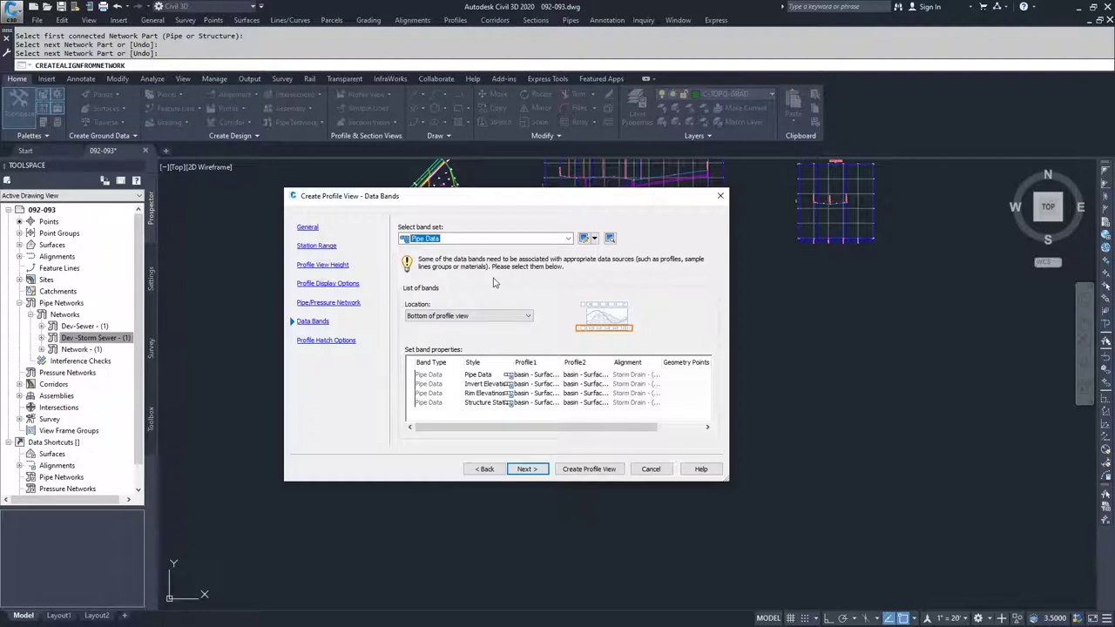
left_click(538, 473)
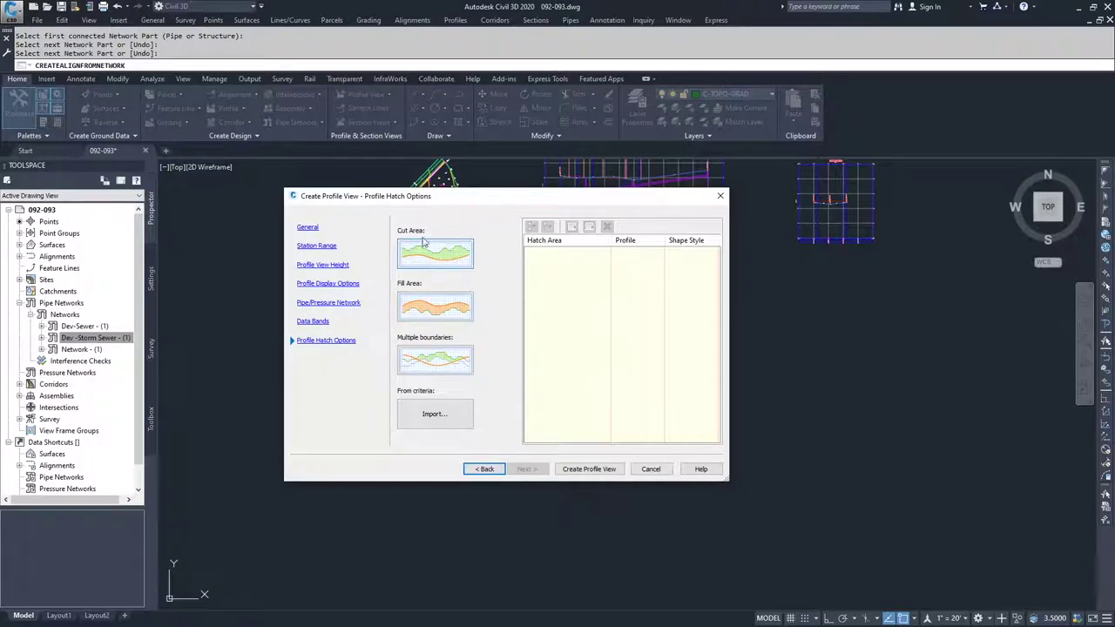
Create the profile view without hatching and place it in the empty area east of the existing profile views.
left_click(586, 470)
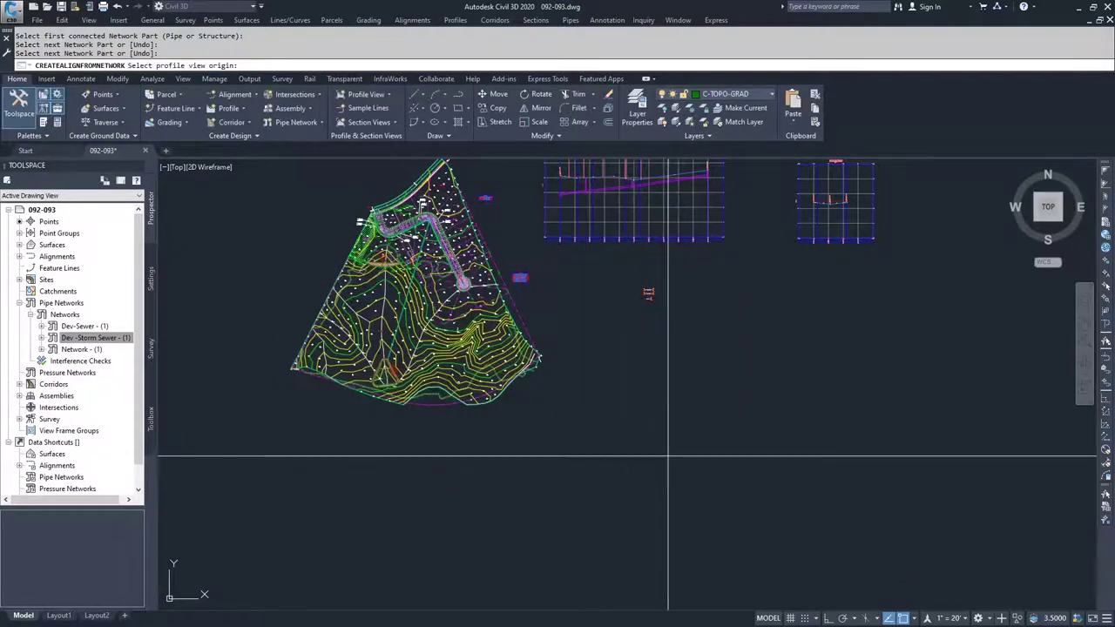
scroll(777, 448, "down", 2)
middle_click_drag(723, 424, 453, 441)
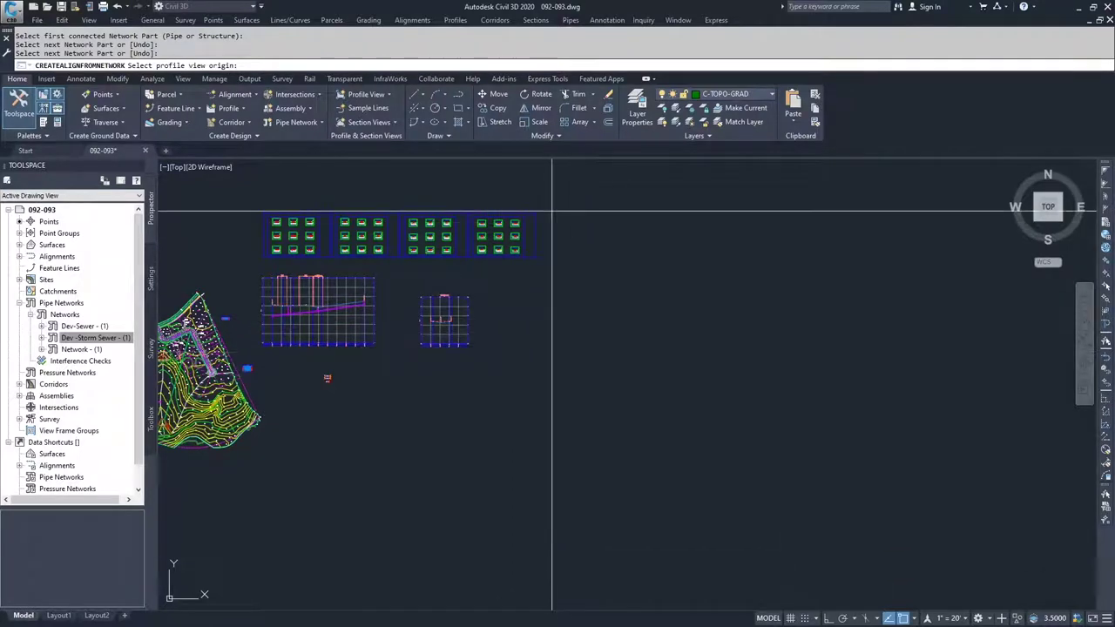
left_click(553, 356)
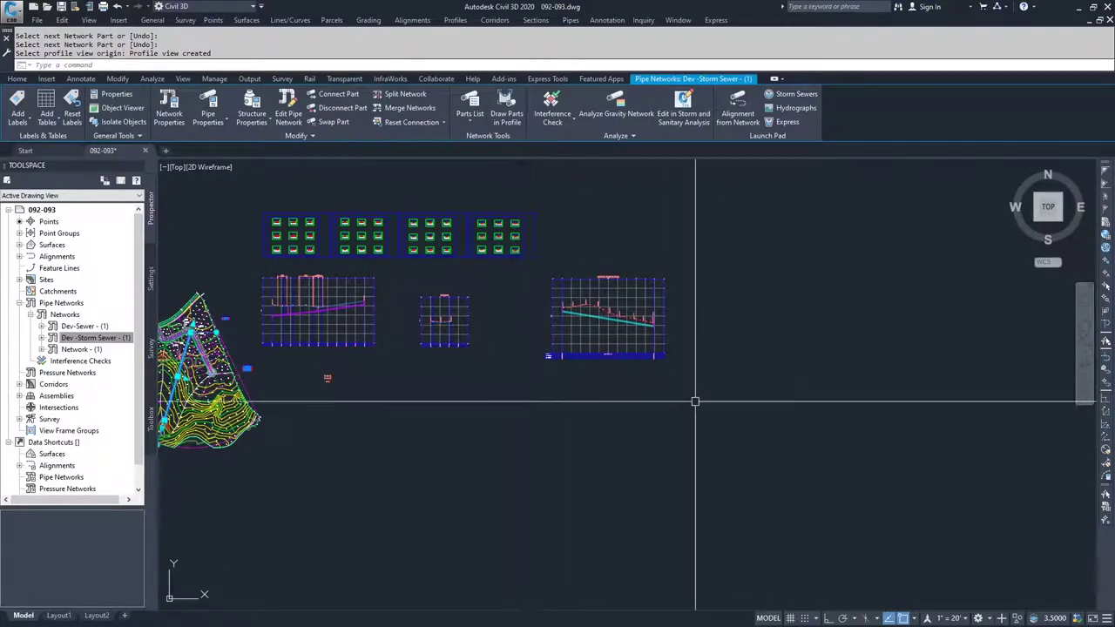
Examine the structures and pipe ends at both the start and the end of the new storm drain profile view.
scroll(563, 311, "up", 8)
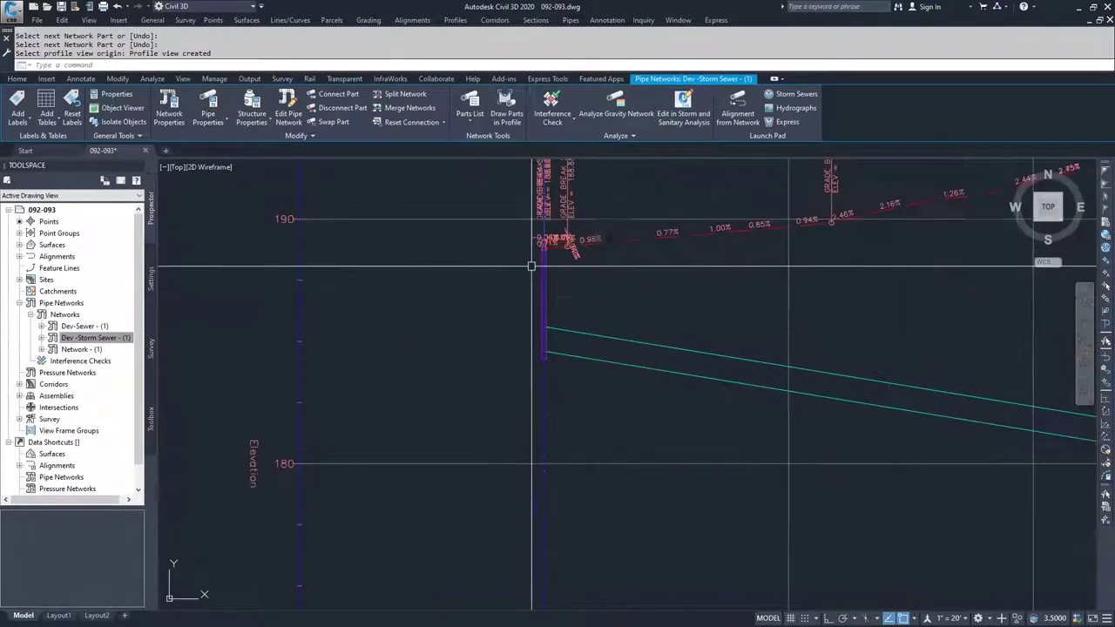
scroll(547, 244, "up", 5)
scroll(527, 261, "down", 2)
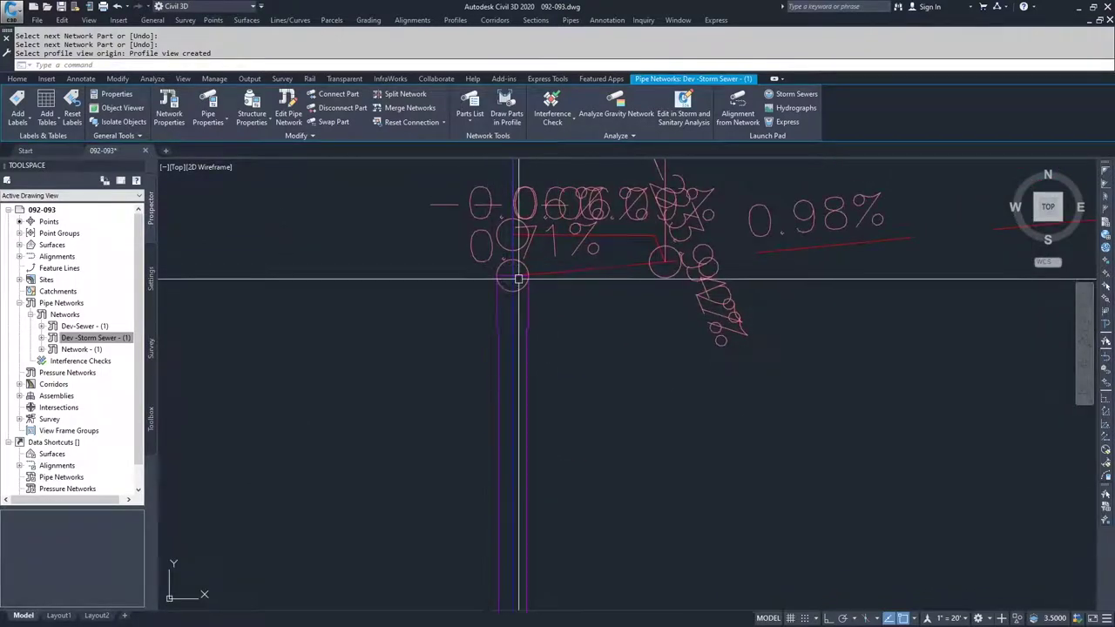
scroll(518, 279, "down", 6)
middle_click_drag(502, 316, 323, 279)
scroll(745, 342, "up", 6)
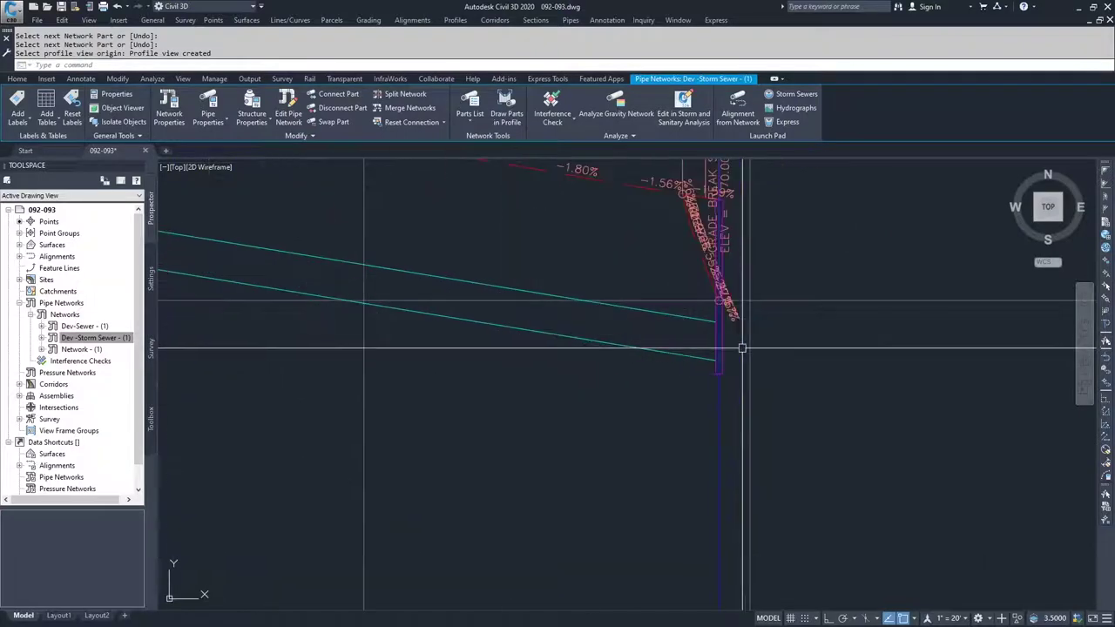
scroll(724, 232, "up", 4)
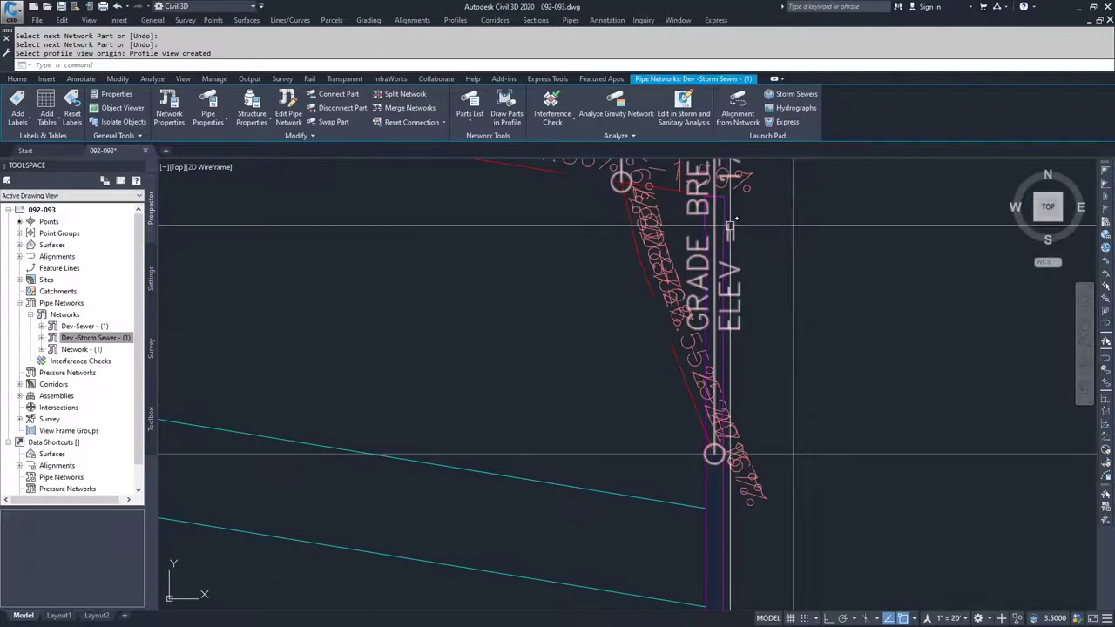
scroll(730, 229, "down", 4)
key("Escape")
scroll(673, 413, "down", 8)
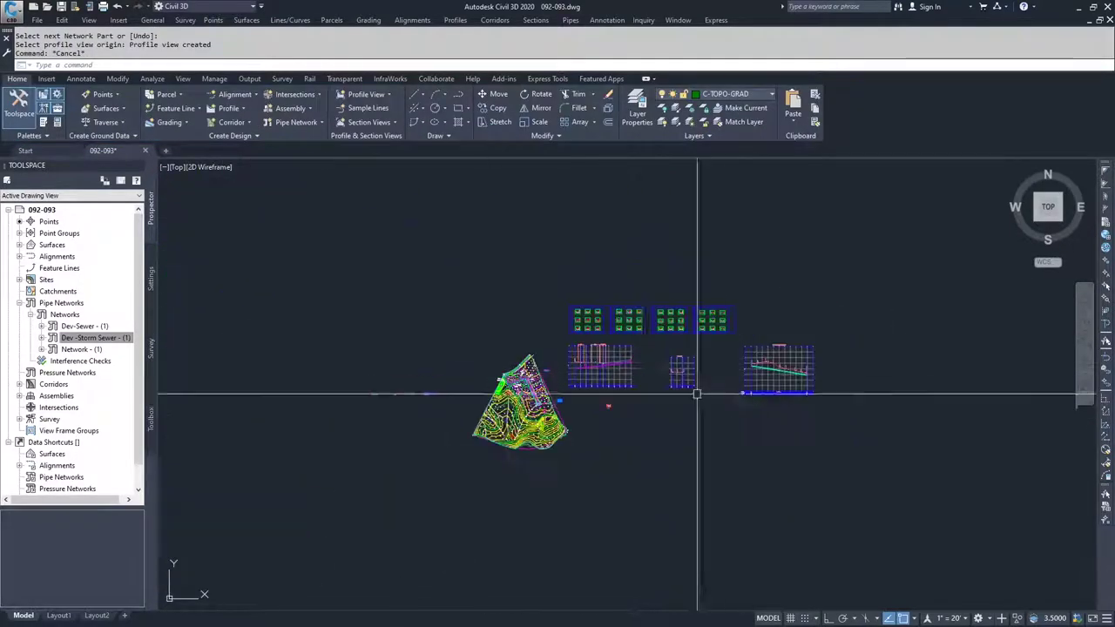
Swap the storm sewer structure at the basin for the 38 x 6 x 37 inch Concrete Rectangular Headwall.
scroll(511, 411, "up", 10)
scroll(415, 478, "up", 5)
left_click(327, 398)
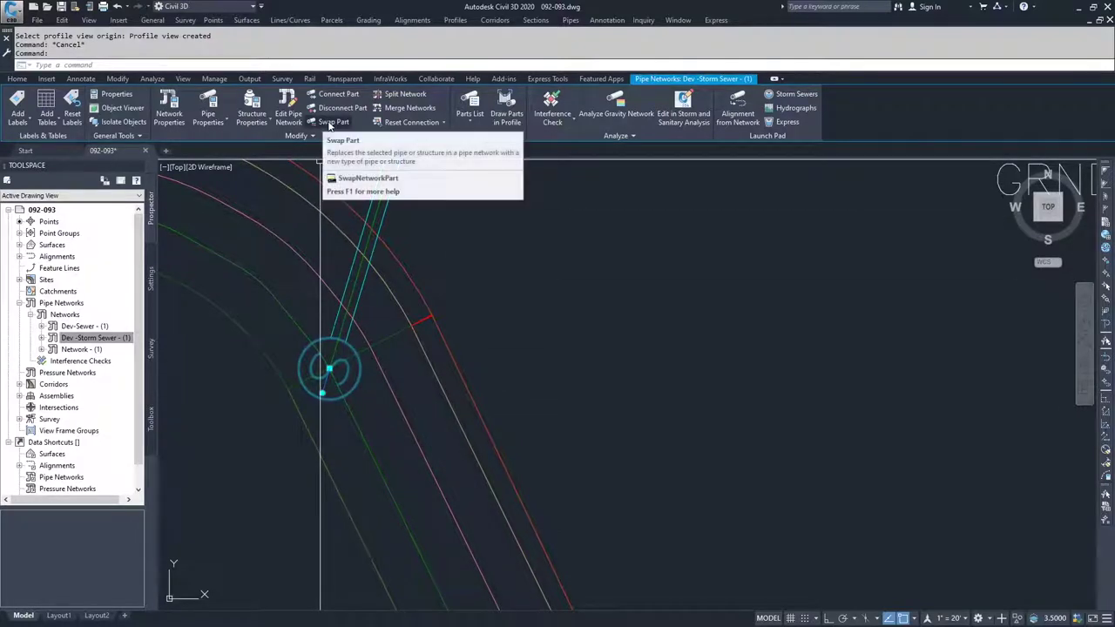
left_click(331, 126)
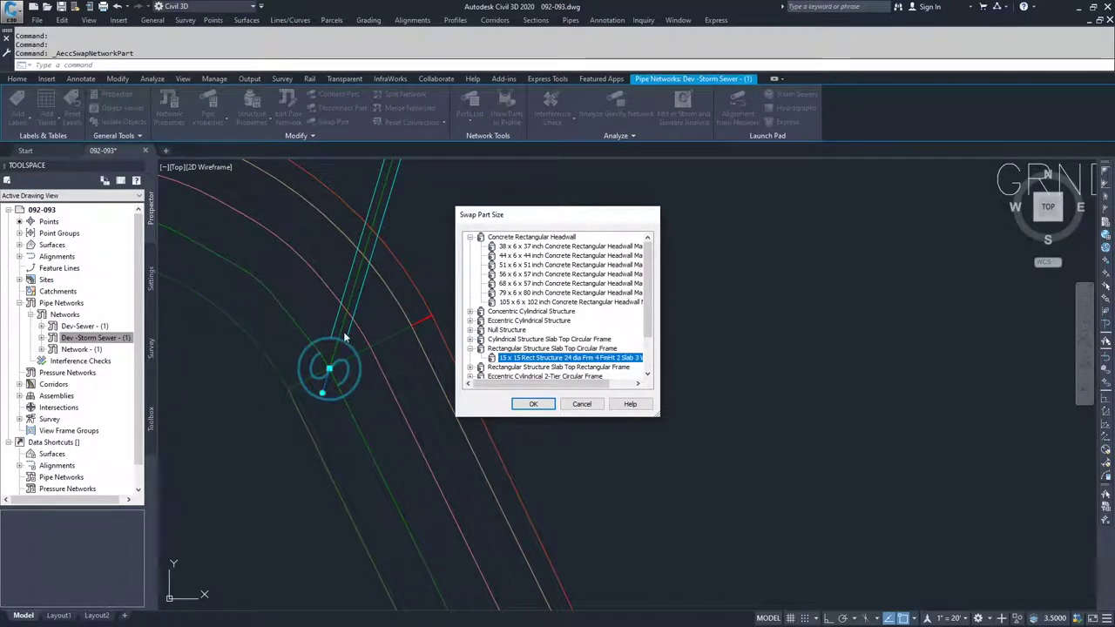
mouse_move(649, 312)
left_mouse_down()
mouse_move(656, 364)
mouse_move(656, 298)
left_mouse_up()
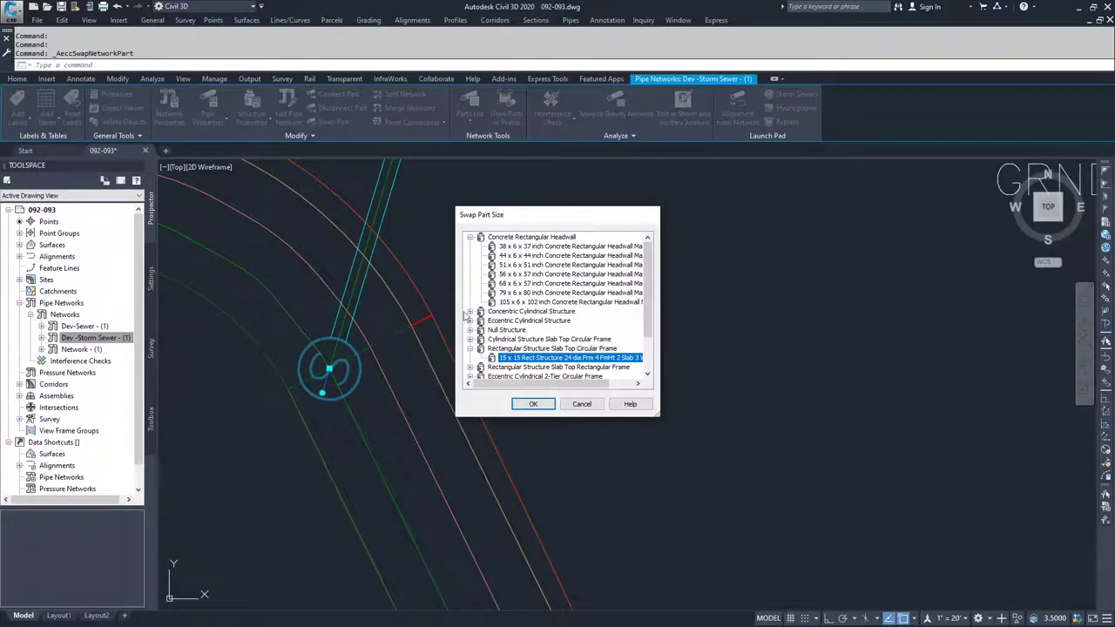
left_click(547, 246)
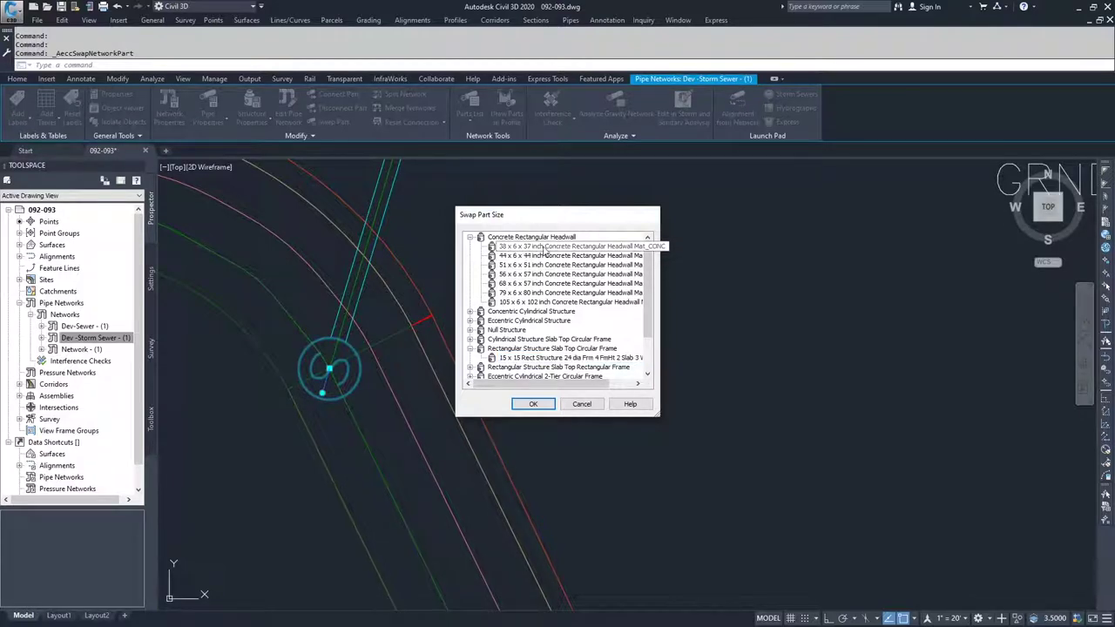
left_click(534, 405)
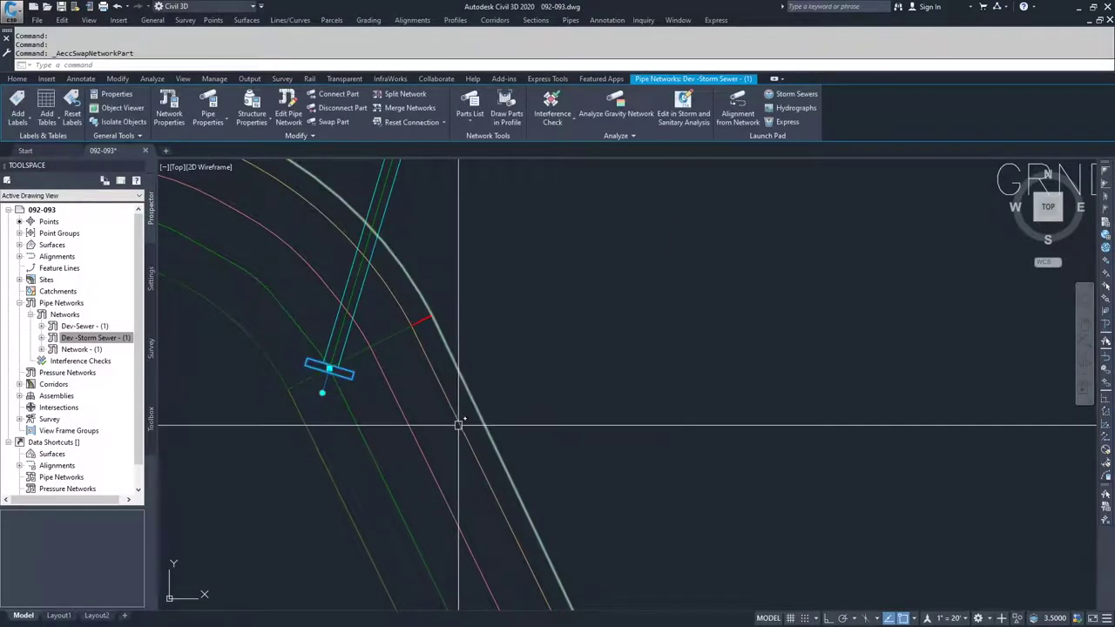
scroll(478, 411, "down", 2)
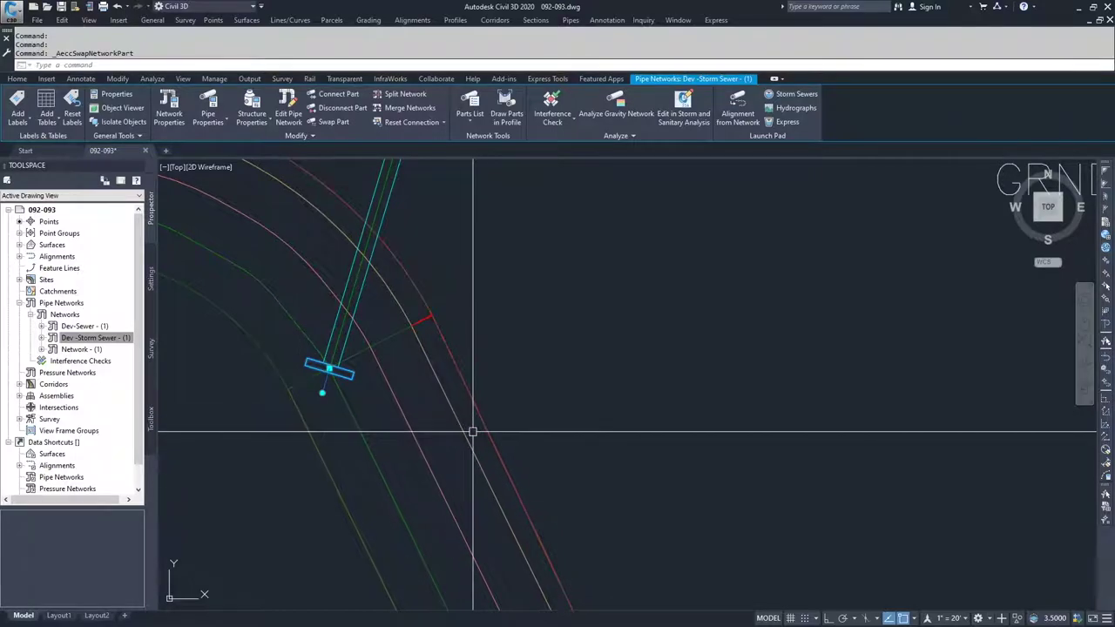
key("Escape")
Examine the headwall at the pipe's downstream end in the storm drain profile view.
scroll(387, 396, "down", 8)
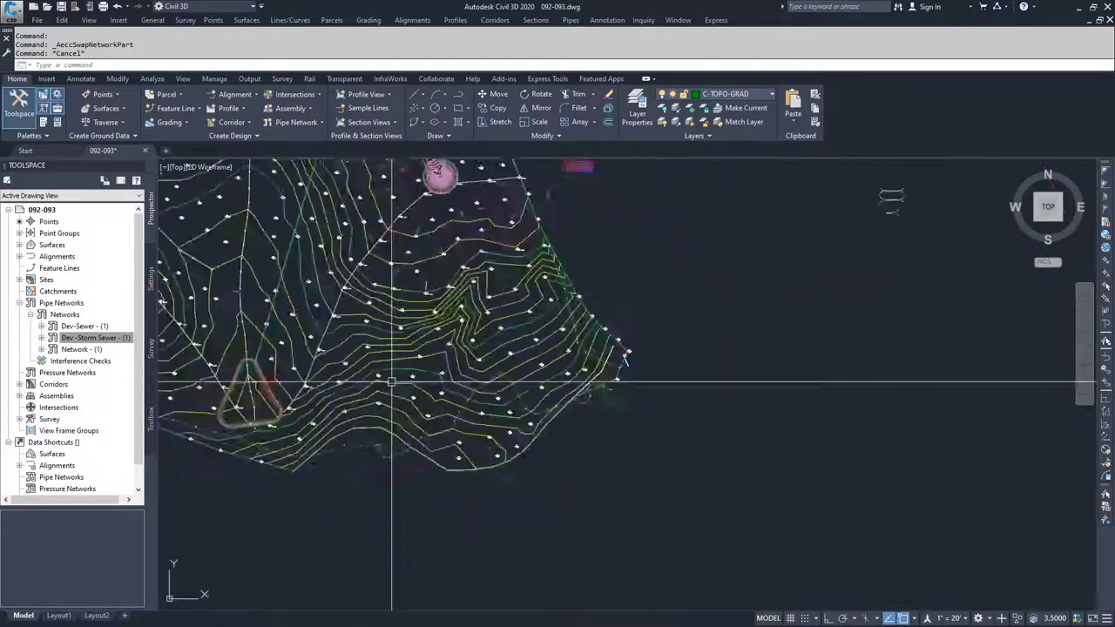
middle_click_drag(1024, 381, 523, 403)
scroll(749, 375, "up", 5)
scroll(788, 336, "up", 6)
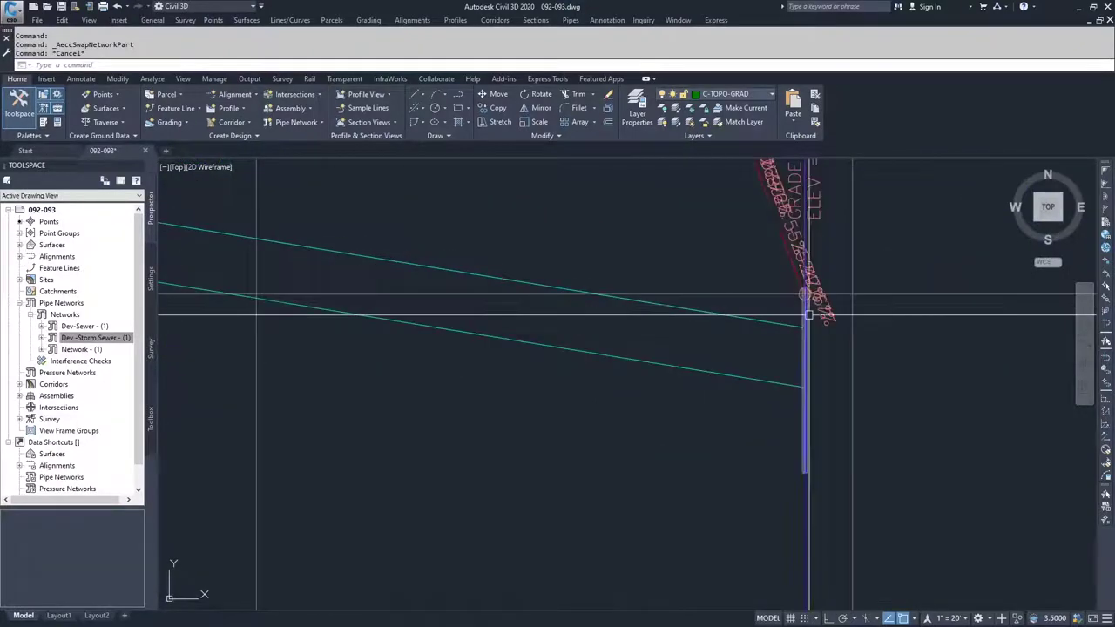
left_click(805, 314)
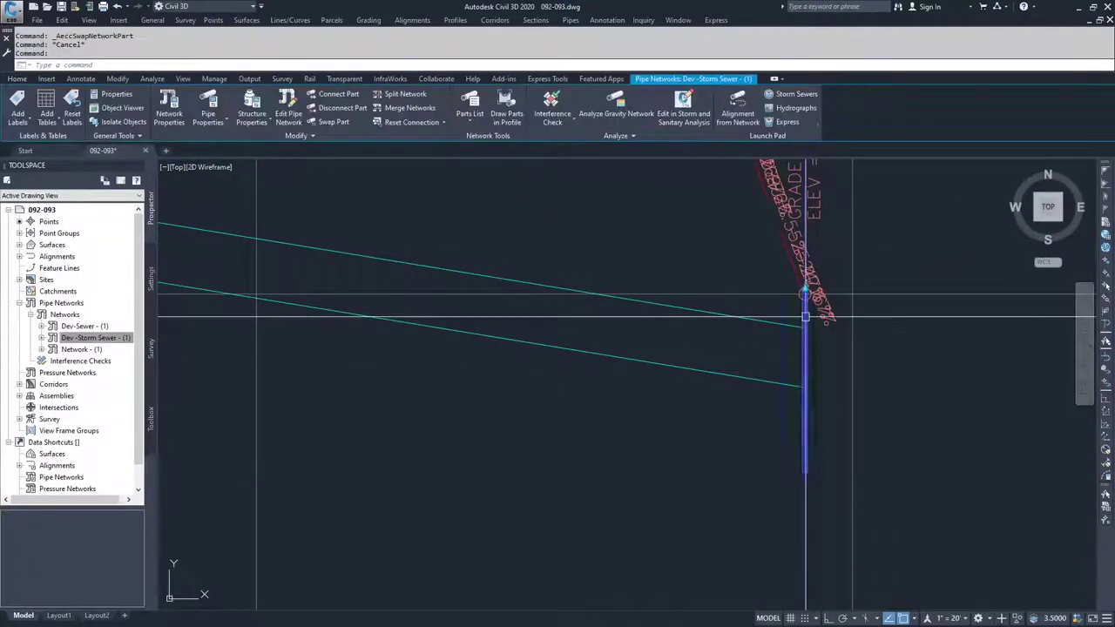
middle_click_drag(821, 341, 811, 424)
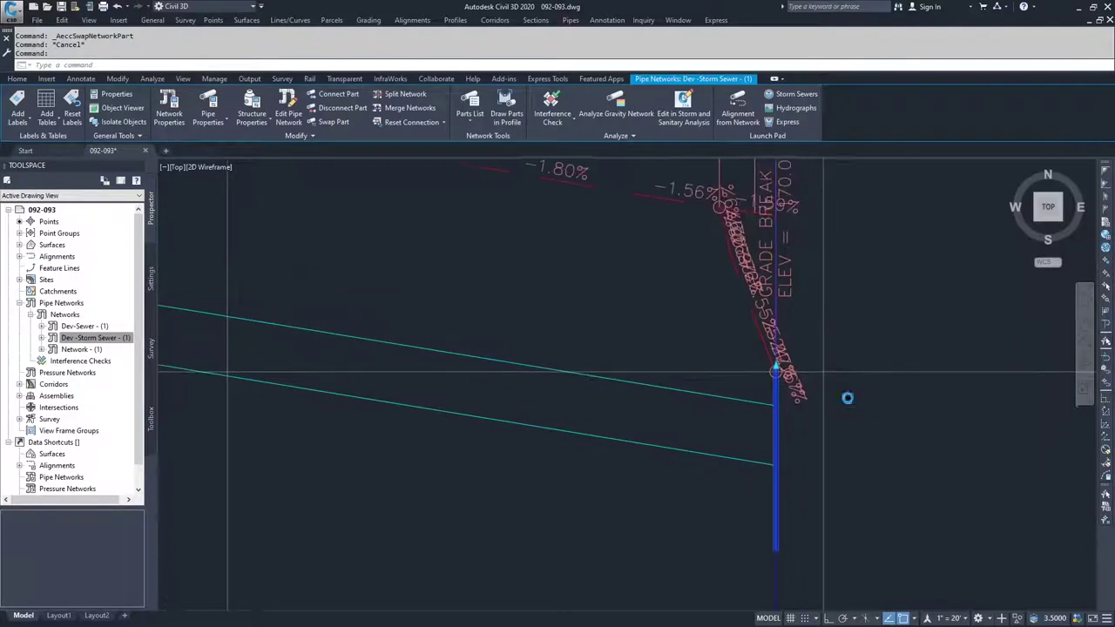
scroll(794, 403, "down", 3)
Set the end invert elevation of the storm sewer pipe in the profile view to 170.
left_click(792, 403)
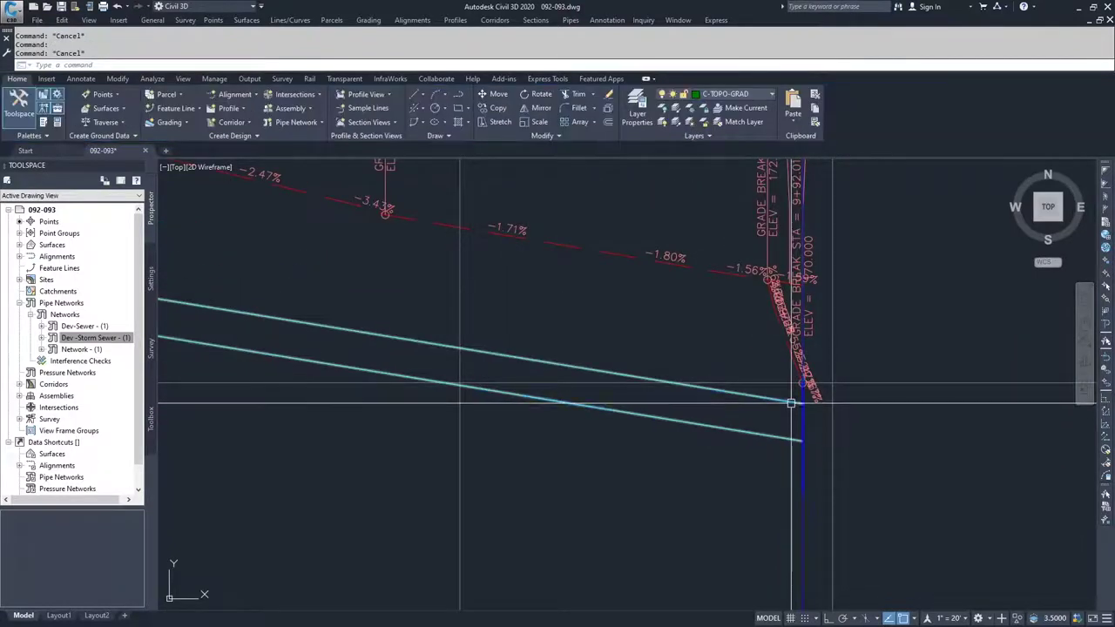
scroll(791, 402, "up", 3)
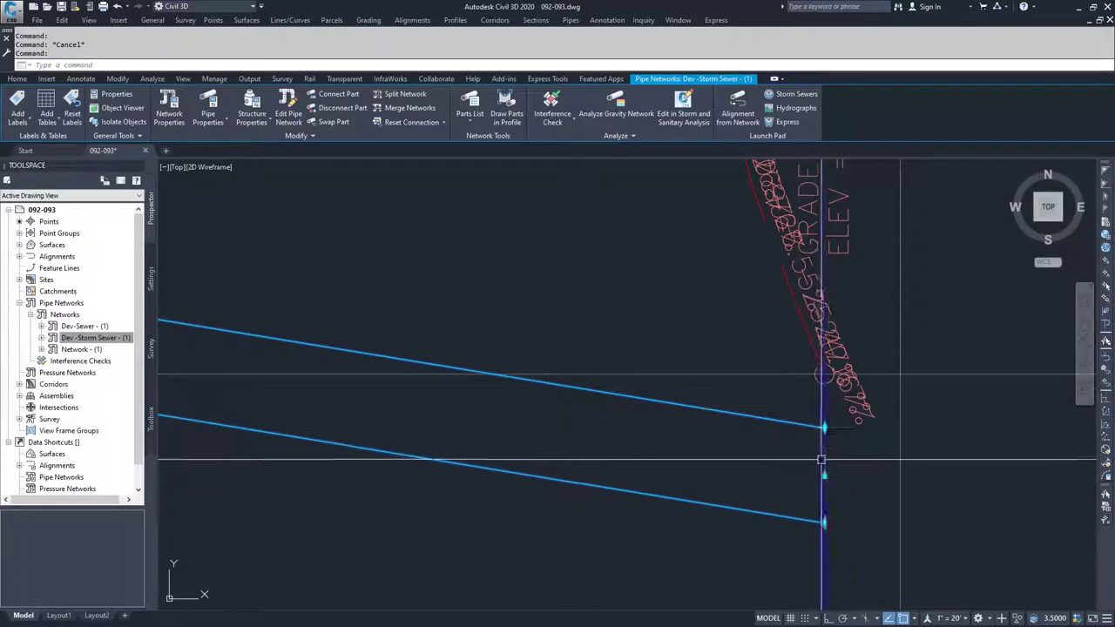
scroll(824, 216, "down", 4)
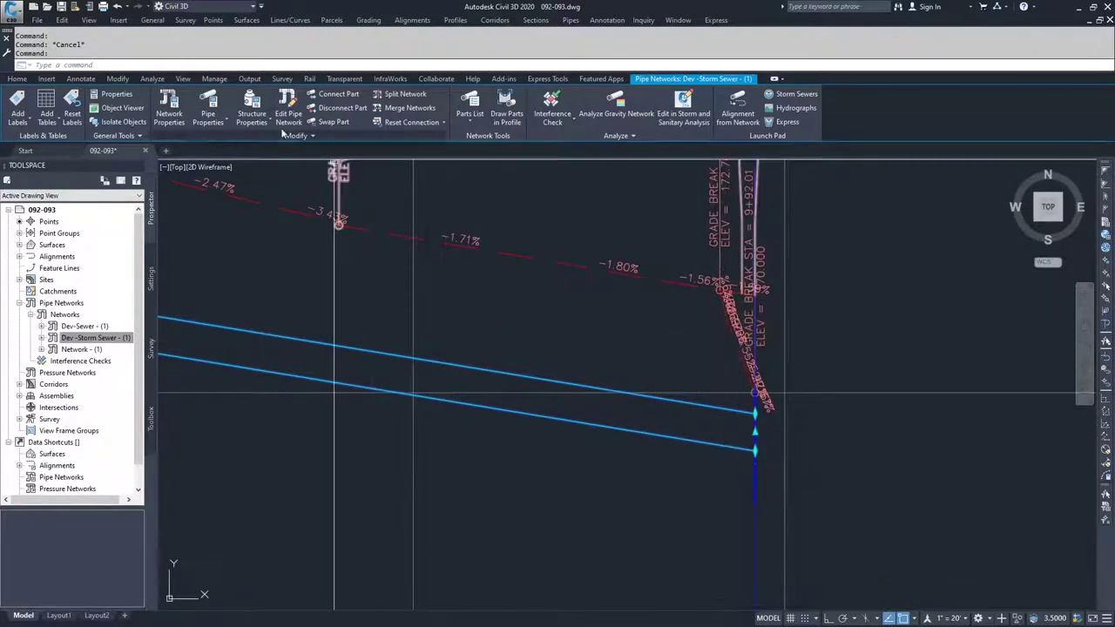
left_click(210, 101)
mouse_move(475, 187)
left_mouse_down()
mouse_move(520, 236)
mouse_move(264, 215)
mouse_move(291, 159)
left_mouse_up()
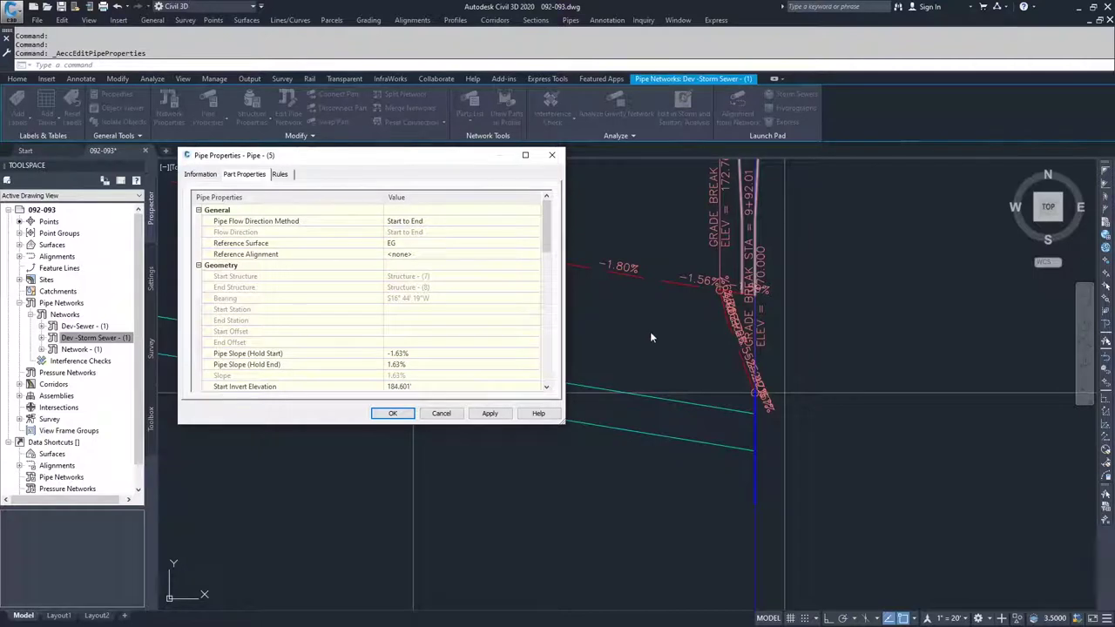
left_click_drag(549, 240, 557, 264)
left_click(367, 298)
left_click(399, 299)
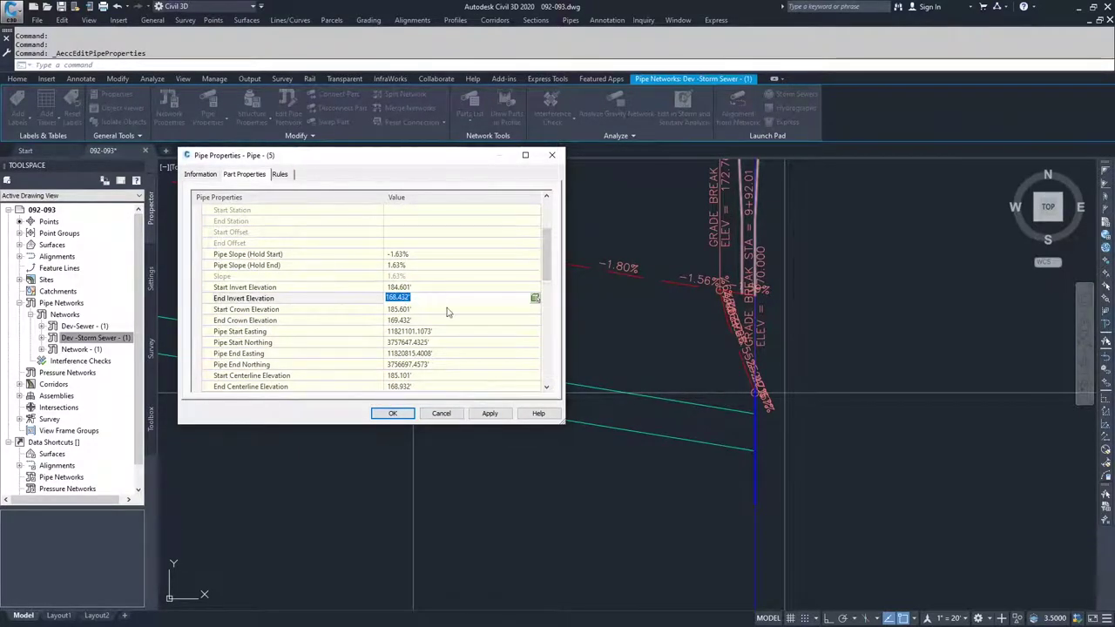
left_click(417, 297)
type("170")
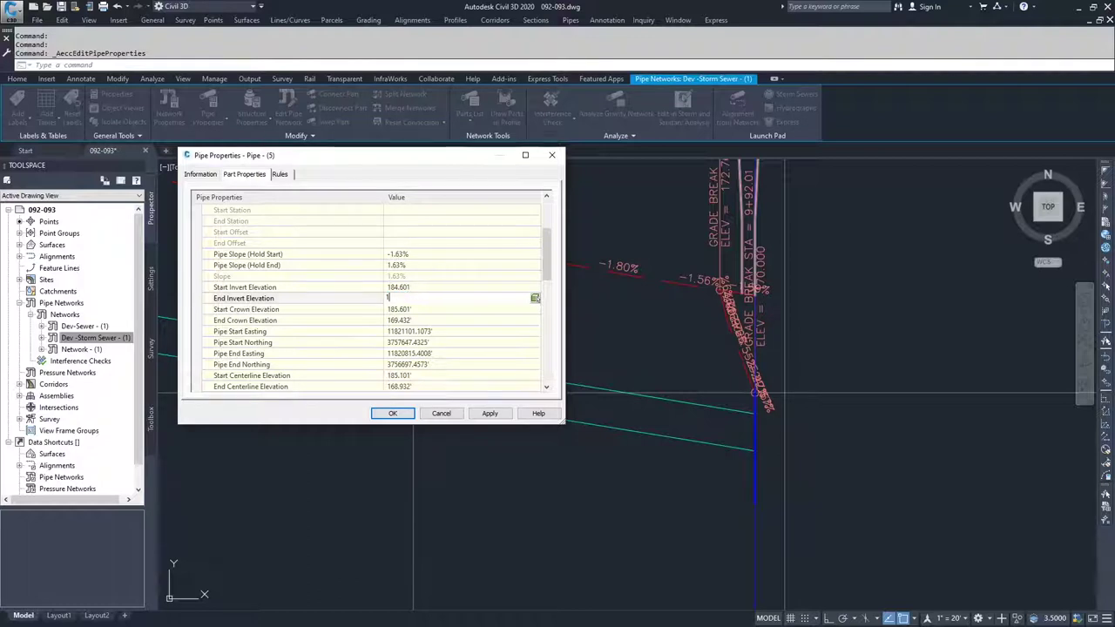
left_click(490, 415)
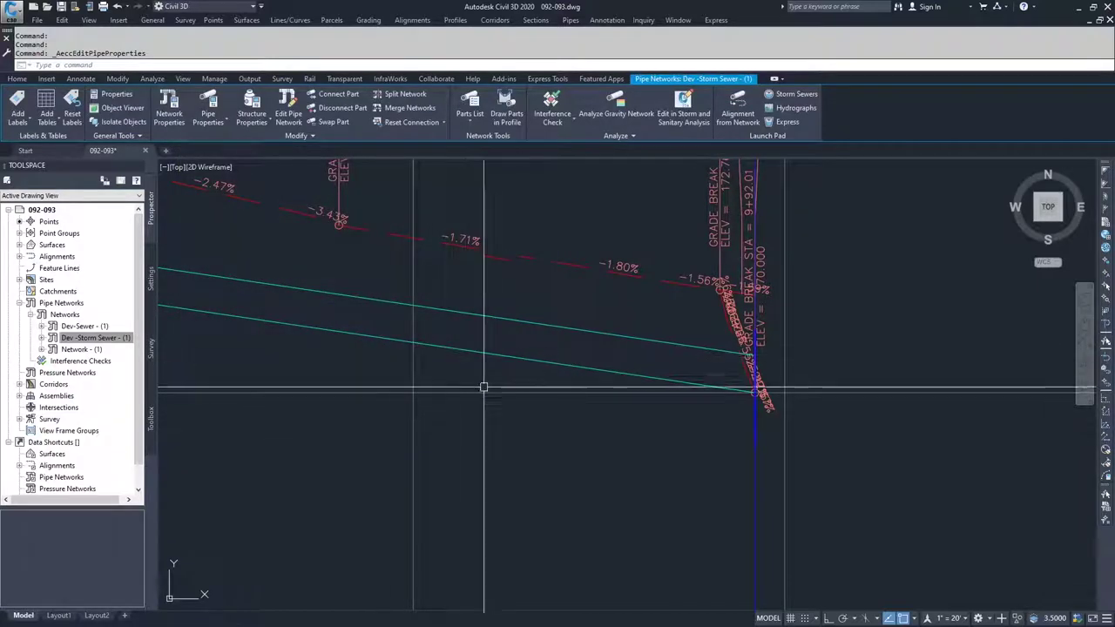
Review the adjusted pipe and the pipe data bands beneath the storm drain profile view.
scroll(605, 372, "down", 6)
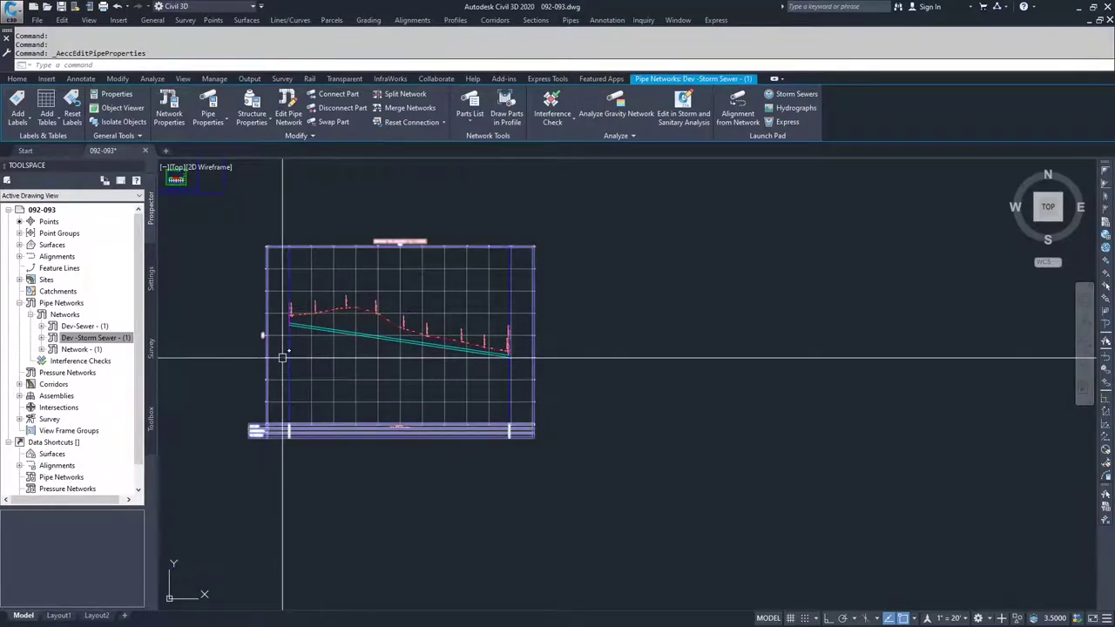
scroll(305, 431, "up", 3)
scroll(288, 436, "down", 2)
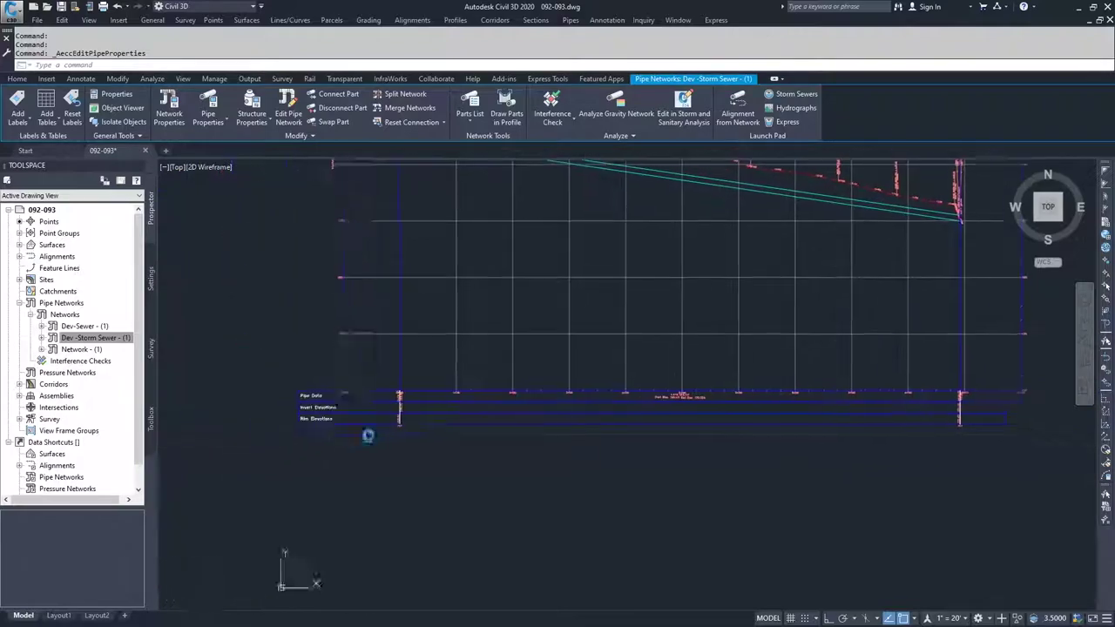
scroll(296, 406, "up", 2)
scroll(523, 417, "down", 6)
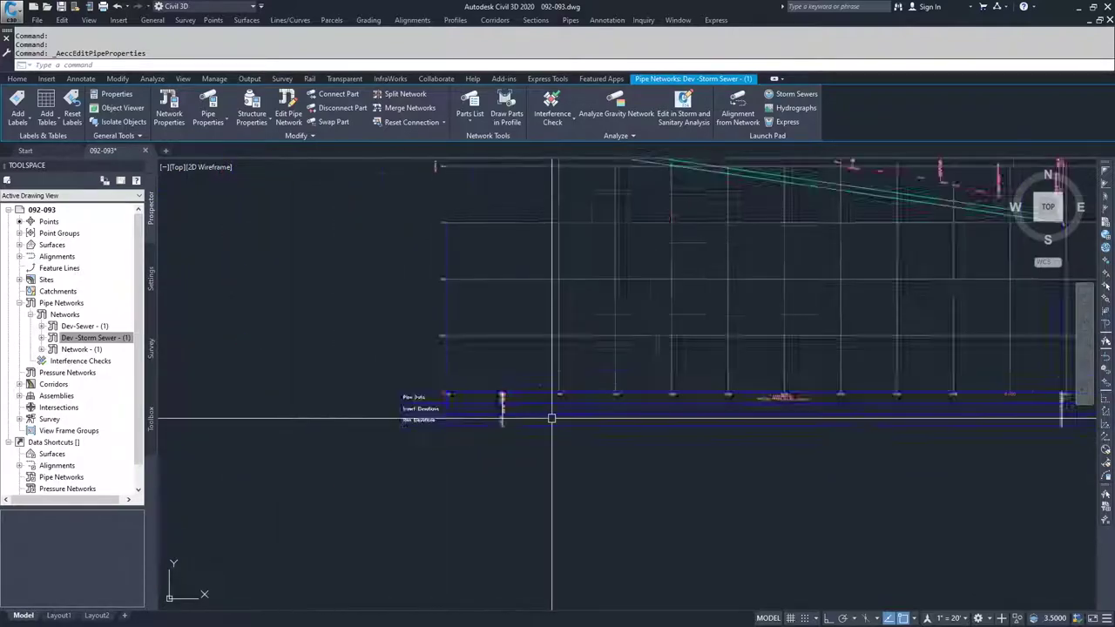